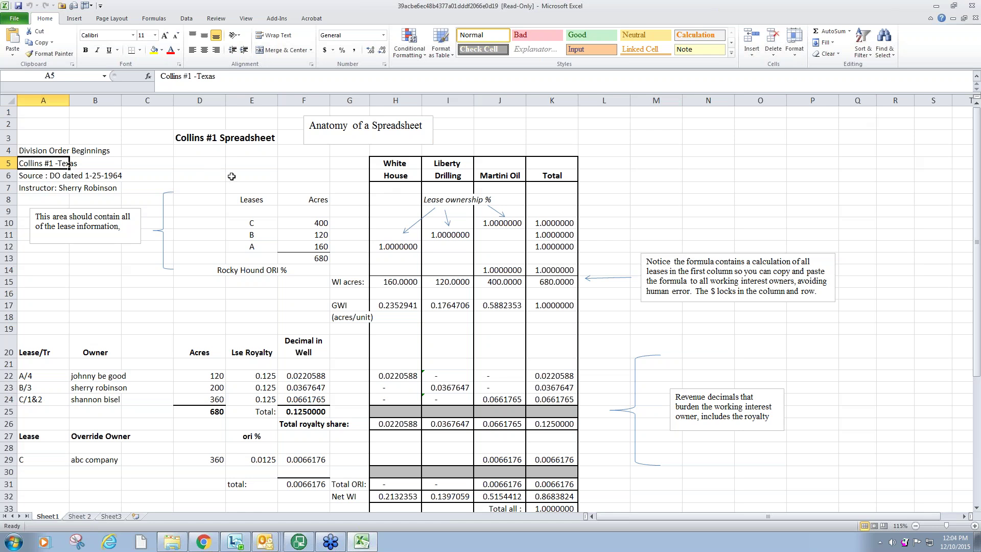
# Examine the division order source line, then each lease's acreage and the total acres formula in the Leases table
pyautogui.click(57, 179)
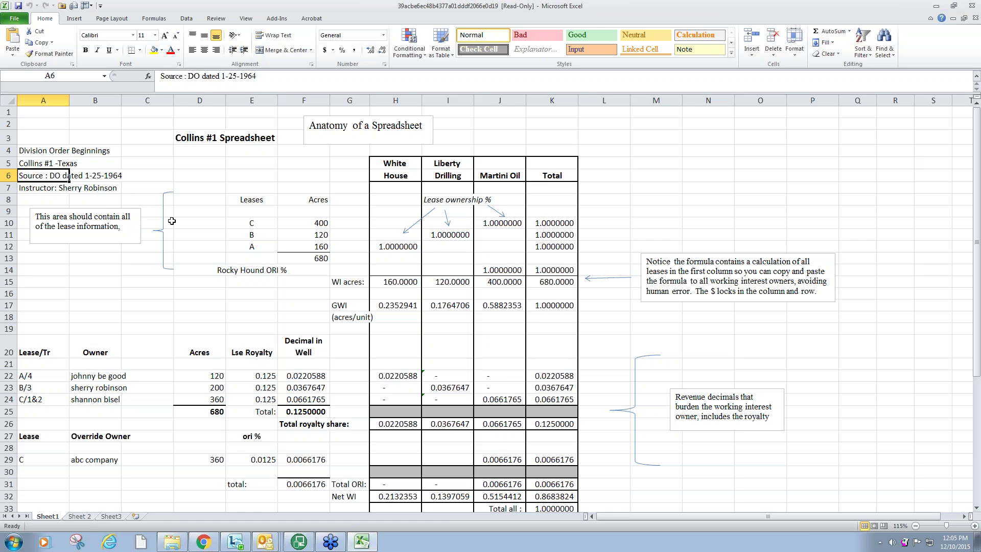
pyautogui.moveTo(204, 203); pyautogui.dragTo(300, 260)
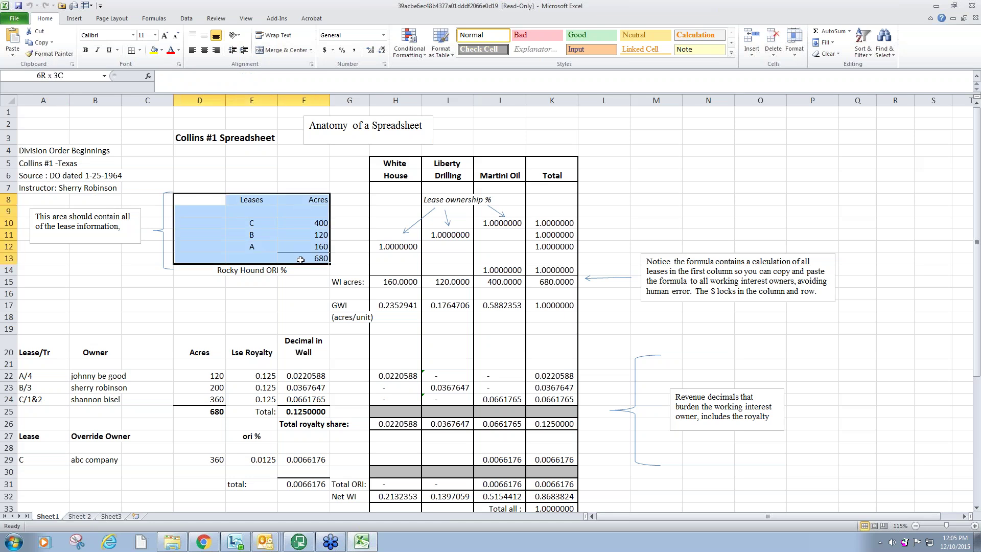
pyautogui.click(299, 223)
pyautogui.click(241, 227)
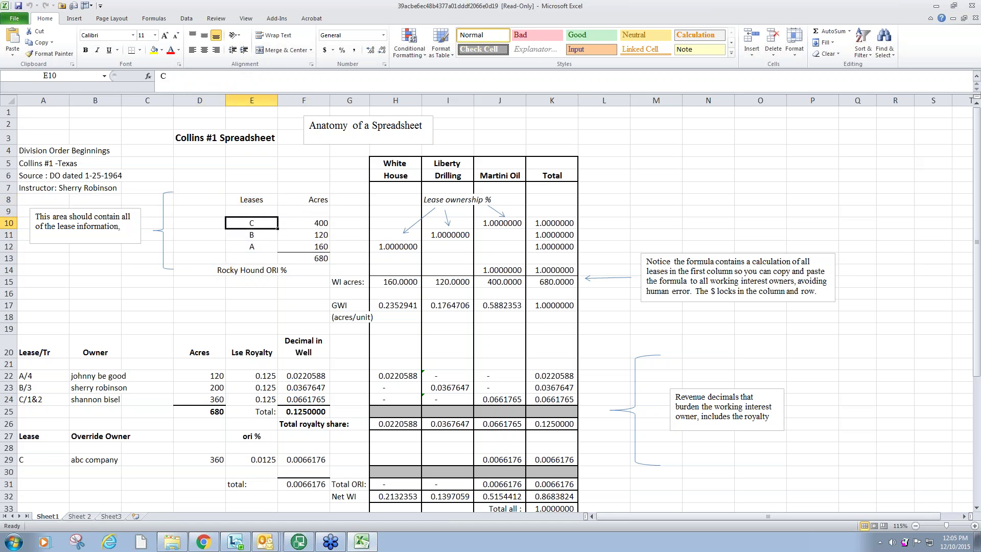
pyautogui.click(313, 235)
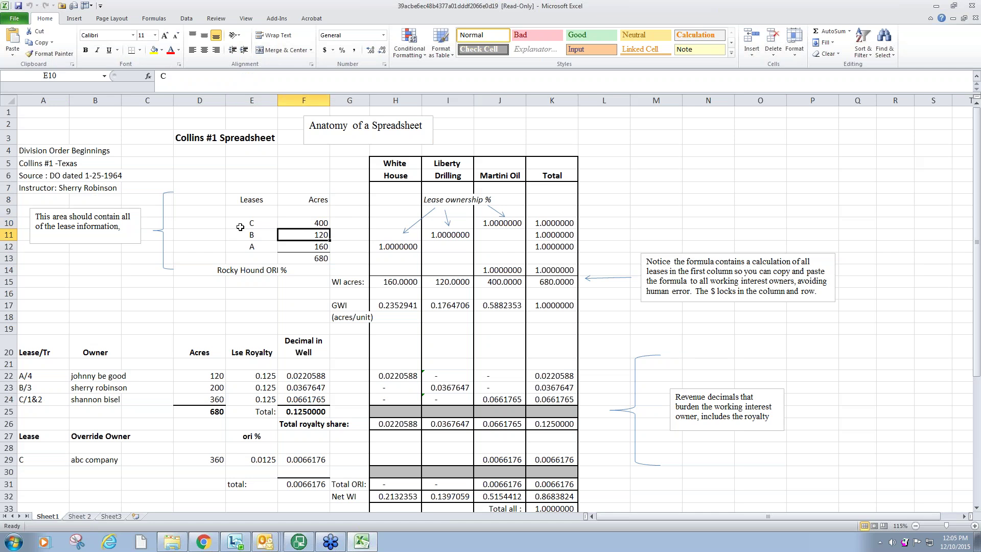
pyautogui.click(306, 224)
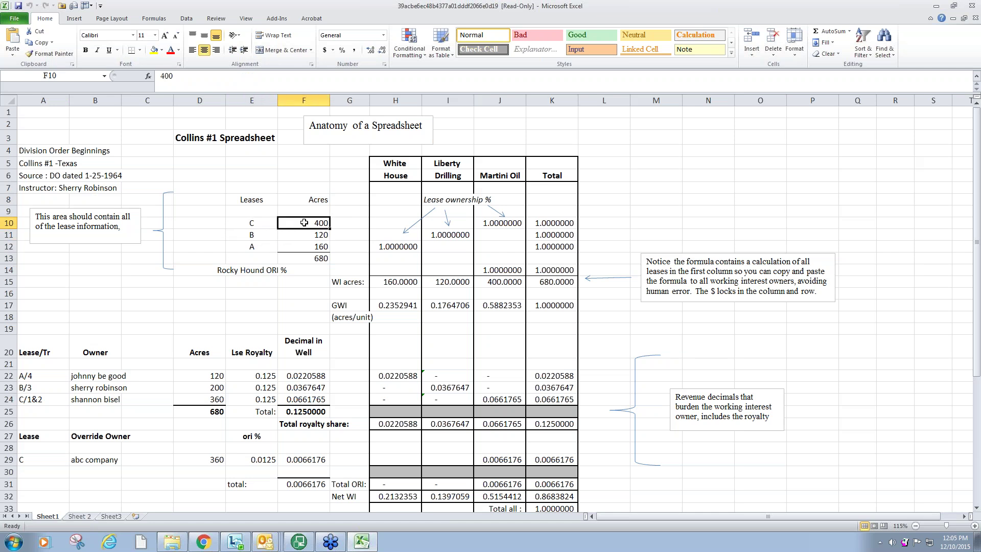
pyautogui.click(253, 236)
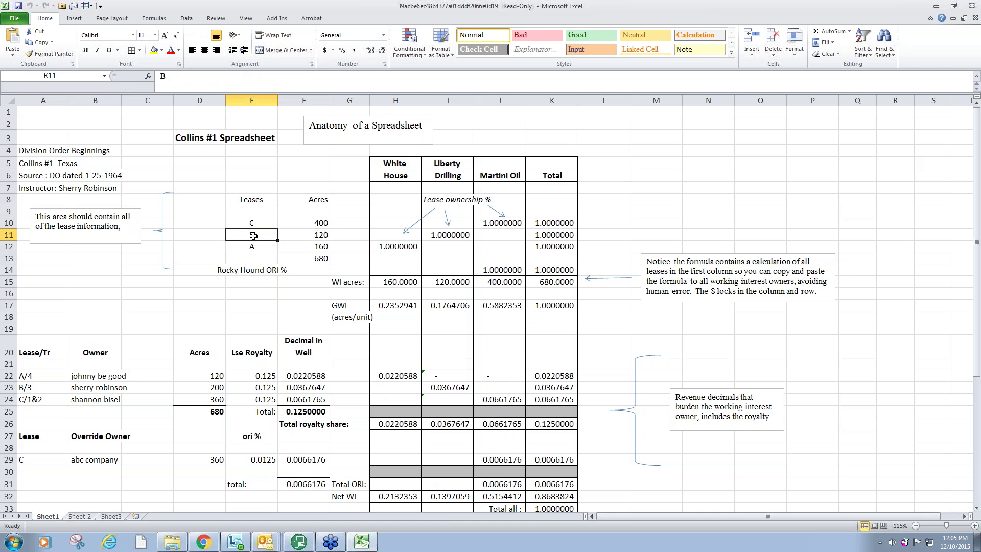
pyautogui.click(317, 235)
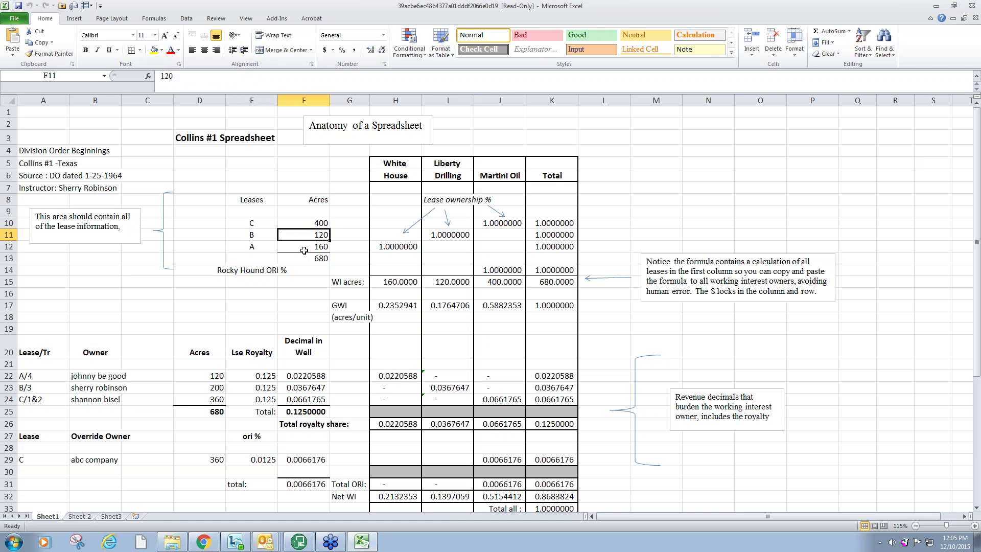
pyautogui.click(247, 250)
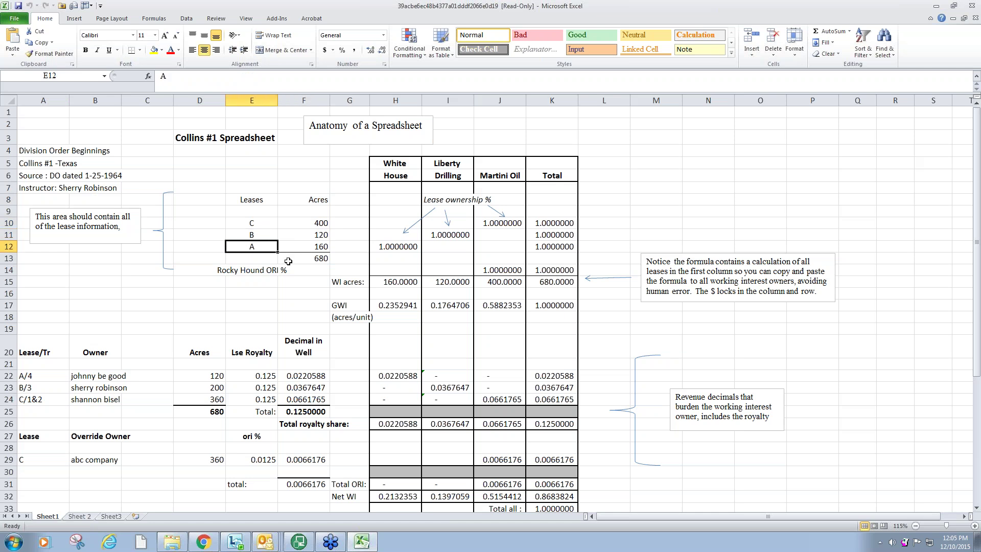
pyautogui.click(312, 248)
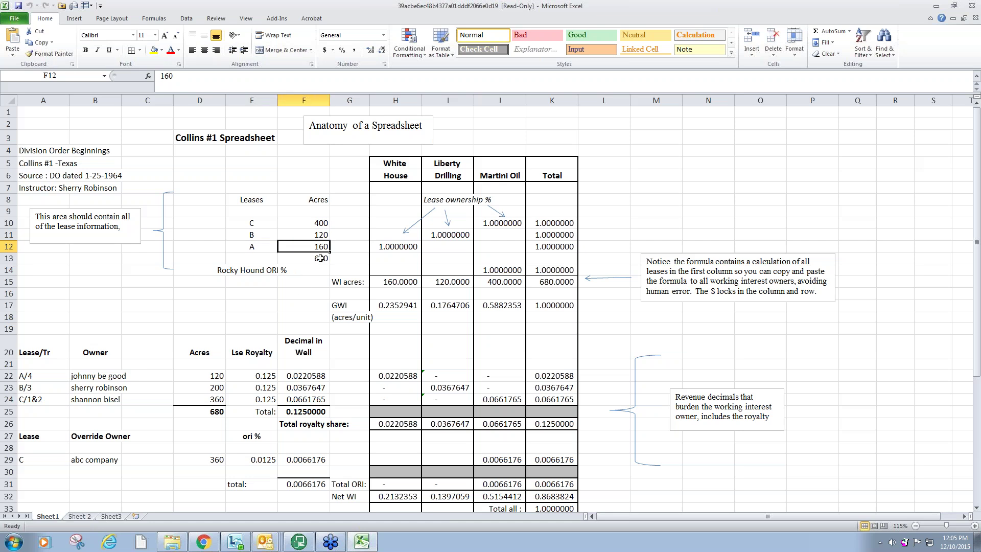
pyautogui.click(319, 258)
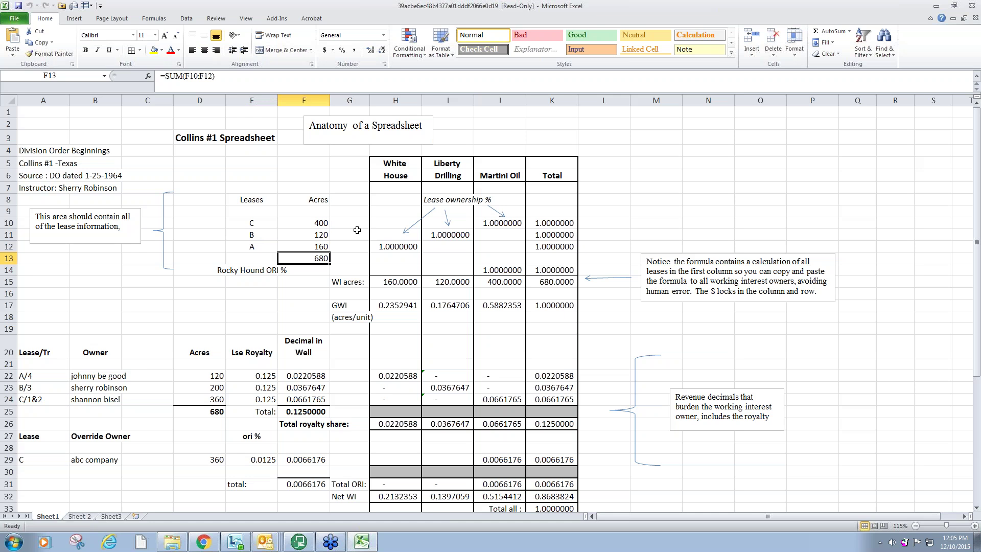
# Examine the three working interest owner headings and compare each owner's lease ownership percentage with the matching lease acres
pyautogui.click(389, 164)
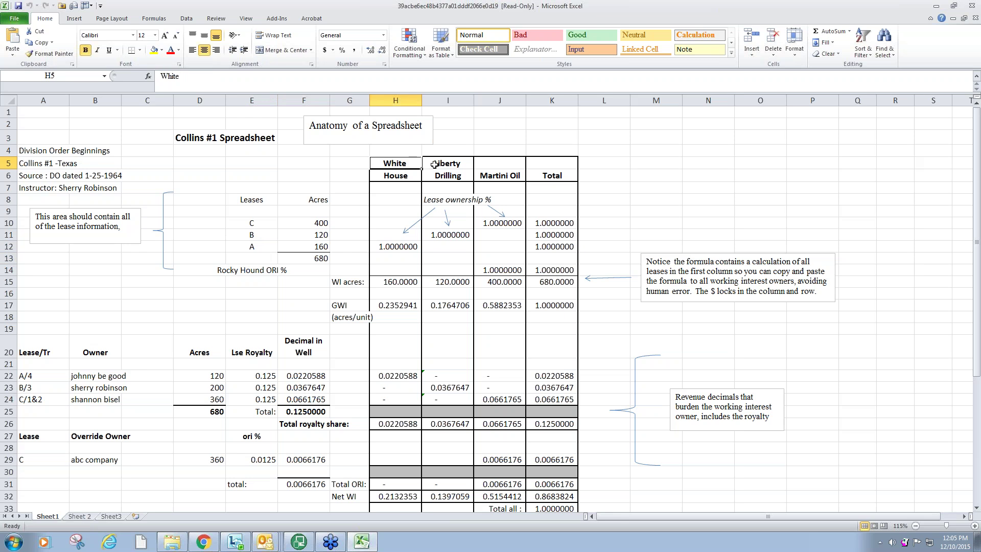
pyautogui.click(437, 166)
pyautogui.click(513, 167)
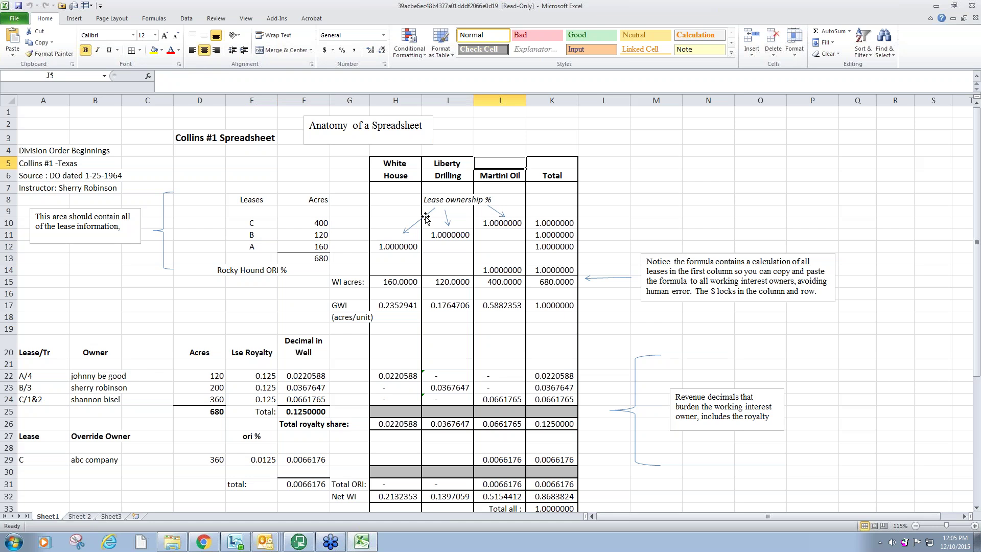
pyautogui.click(397, 162)
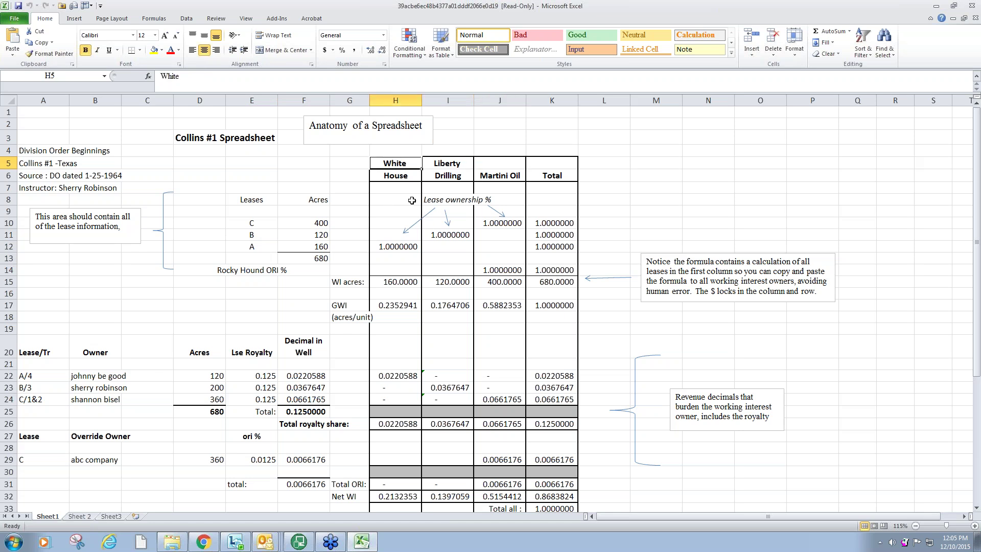
pyautogui.click(407, 248)
pyautogui.click(302, 250)
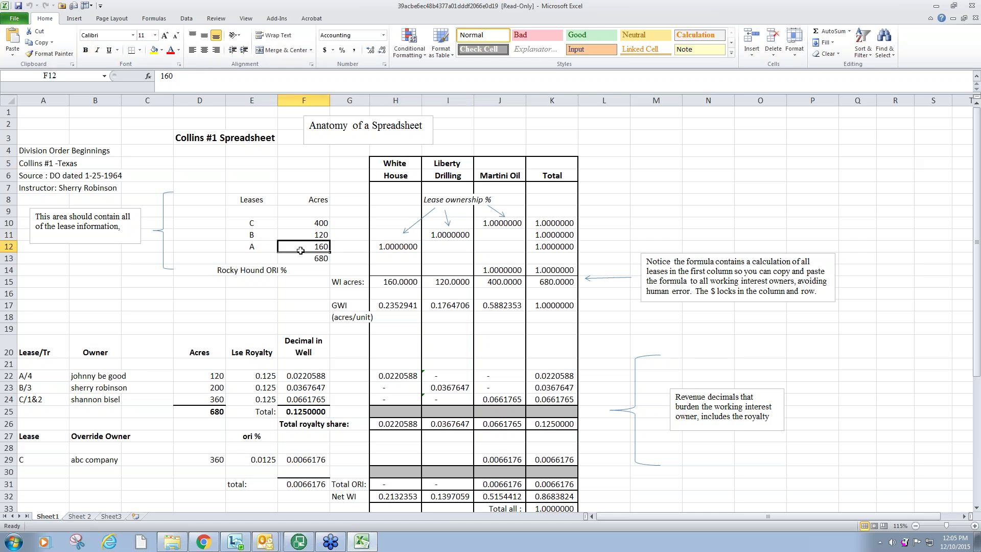
pyautogui.click(448, 236)
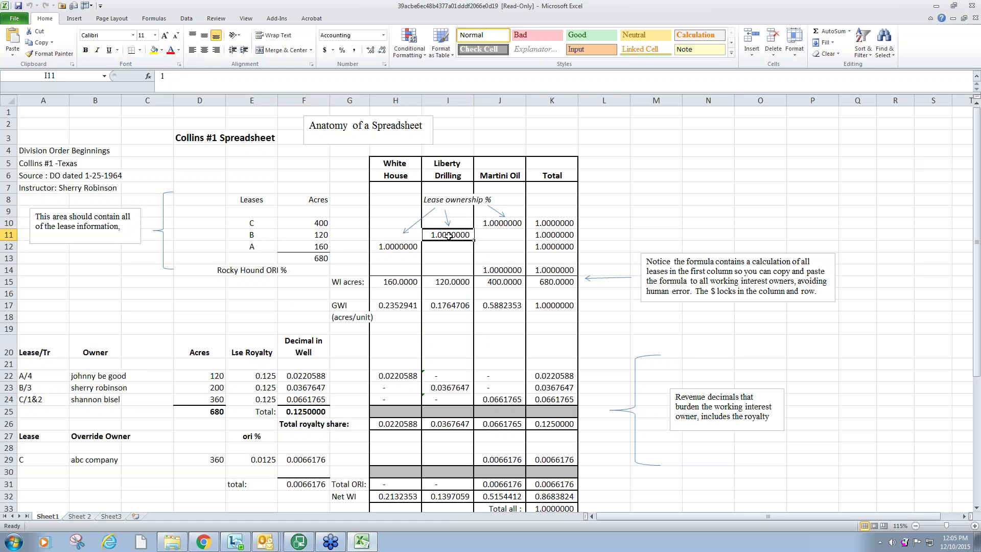
pyautogui.click(321, 238)
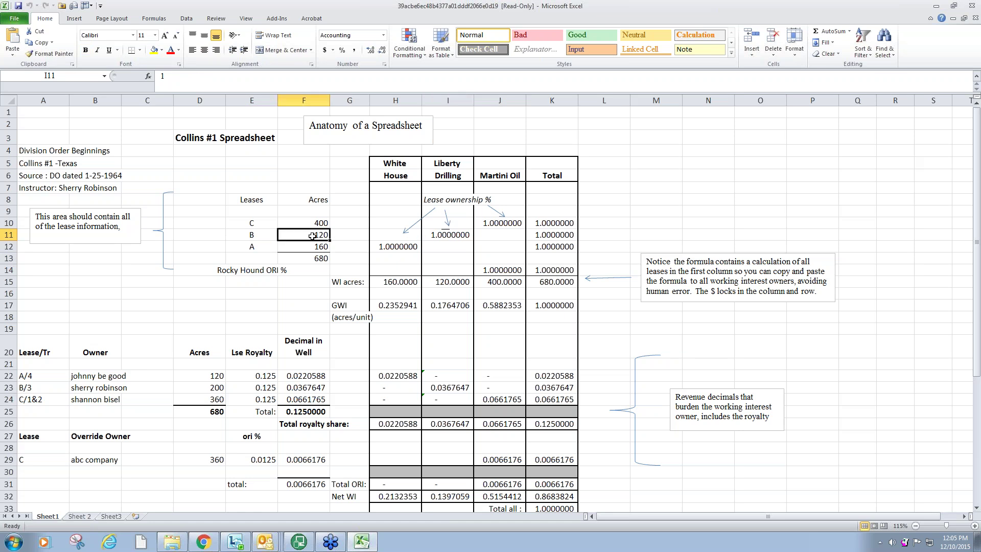
pyautogui.click(503, 222)
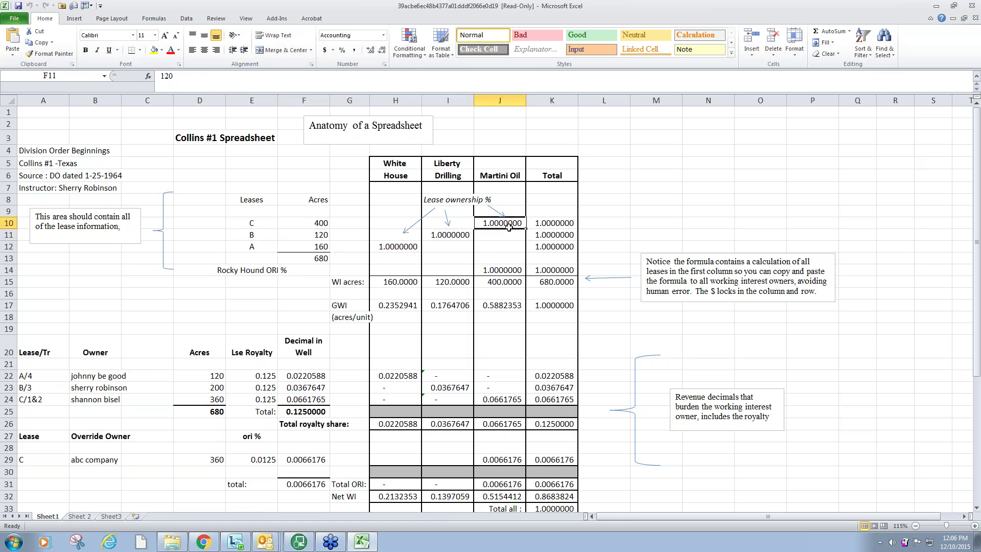
pyautogui.click(305, 227)
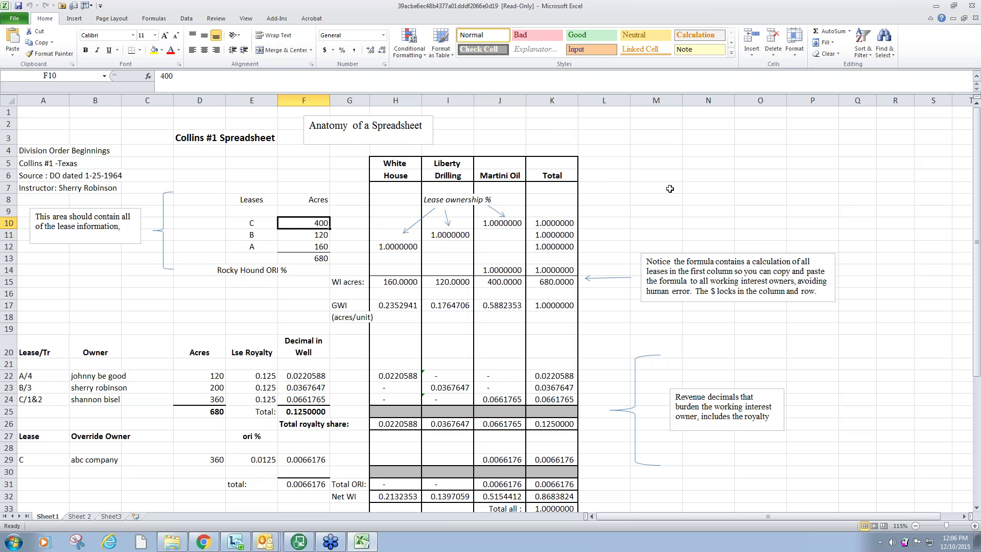
# Review the ownership totals for leases C, B and A and Martini Oil's entry in the Rocky Hound ORI % row
pyautogui.click(567, 224)
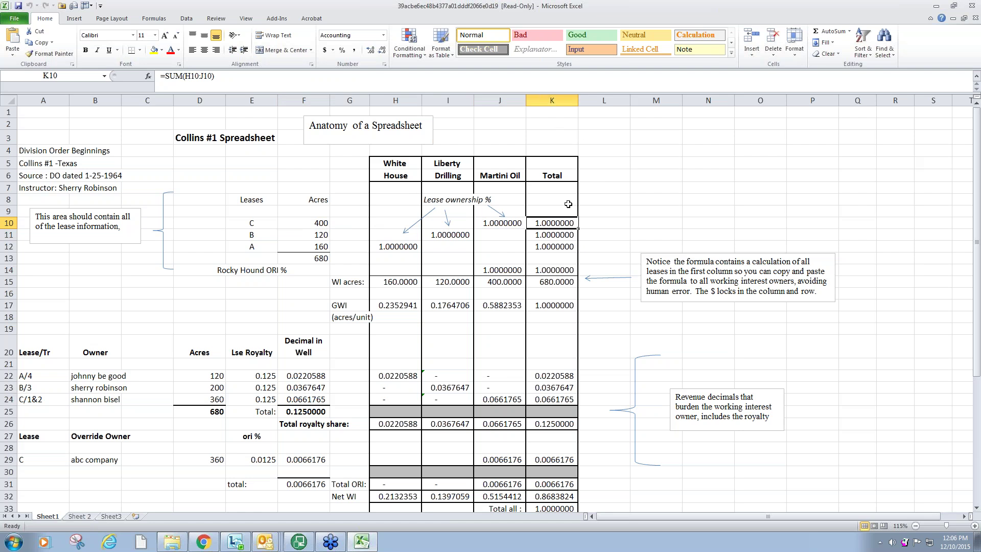
pyautogui.click(559, 237)
pyautogui.click(555, 247)
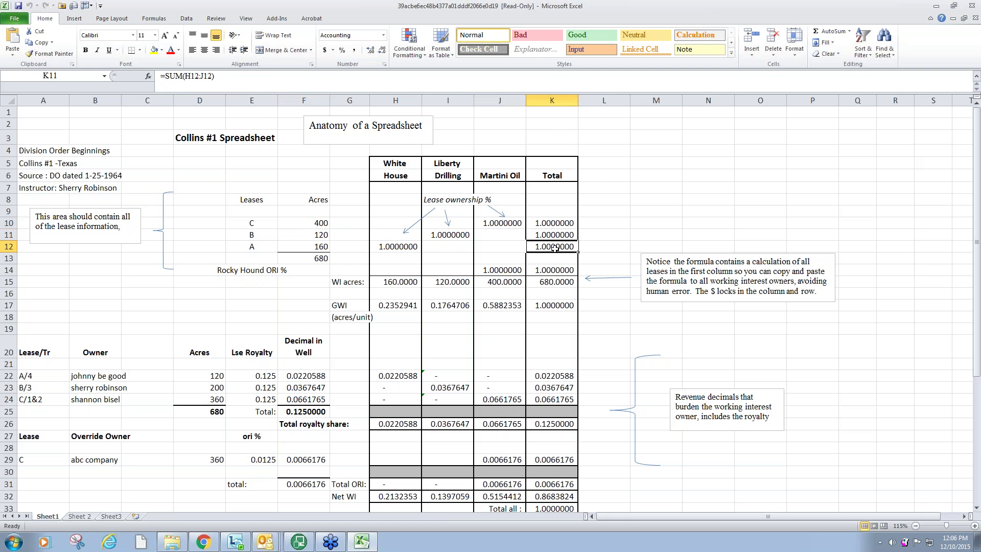
pyautogui.click(227, 272)
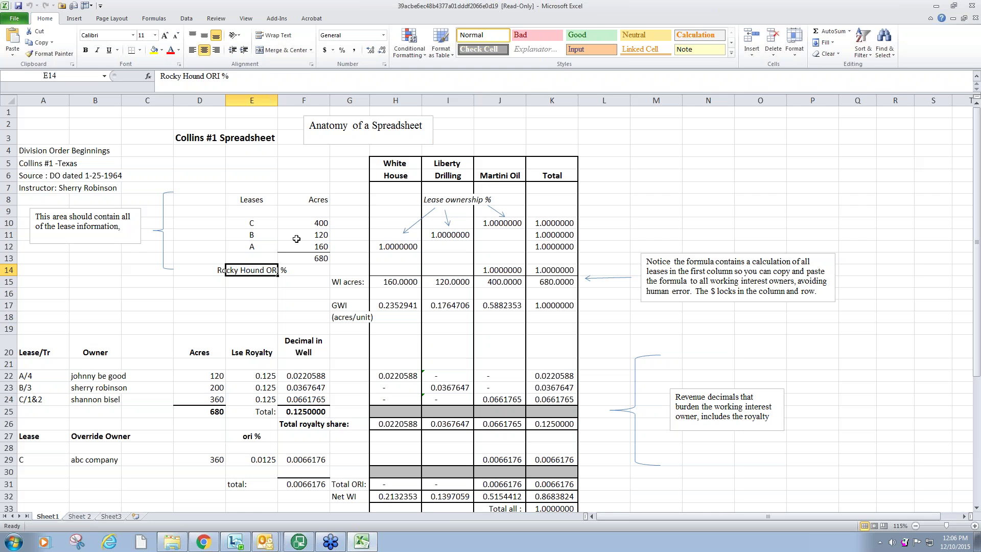
pyautogui.click(501, 270)
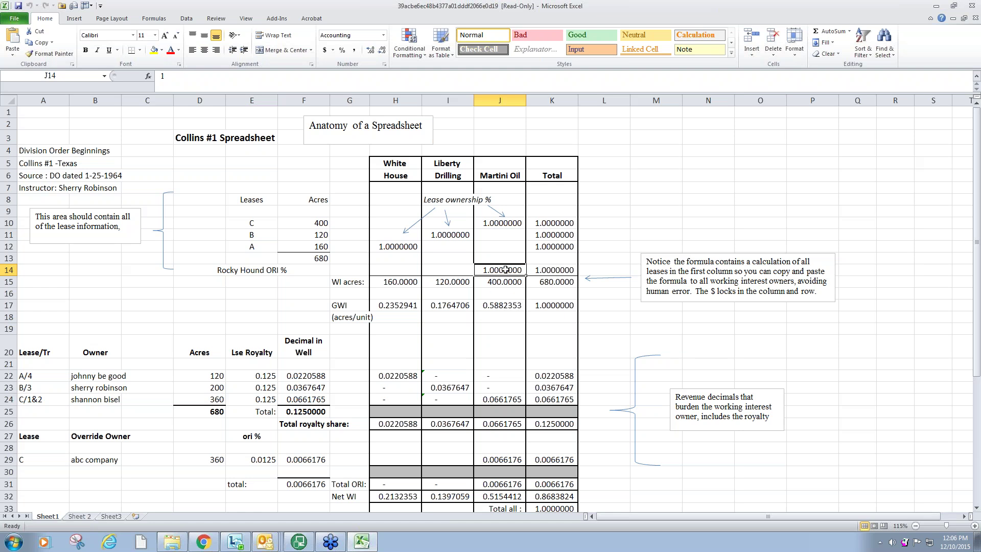
pyautogui.click(235, 273)
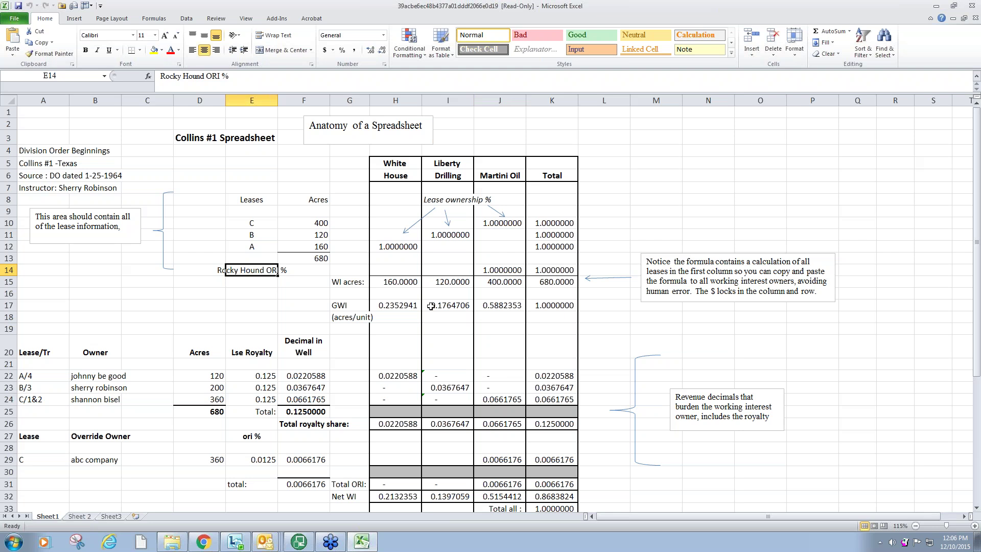
# Match the White House, Liberty Drilling and Martini Oil ownership entries to their lease letters A, B and C
pyautogui.click(395, 249)
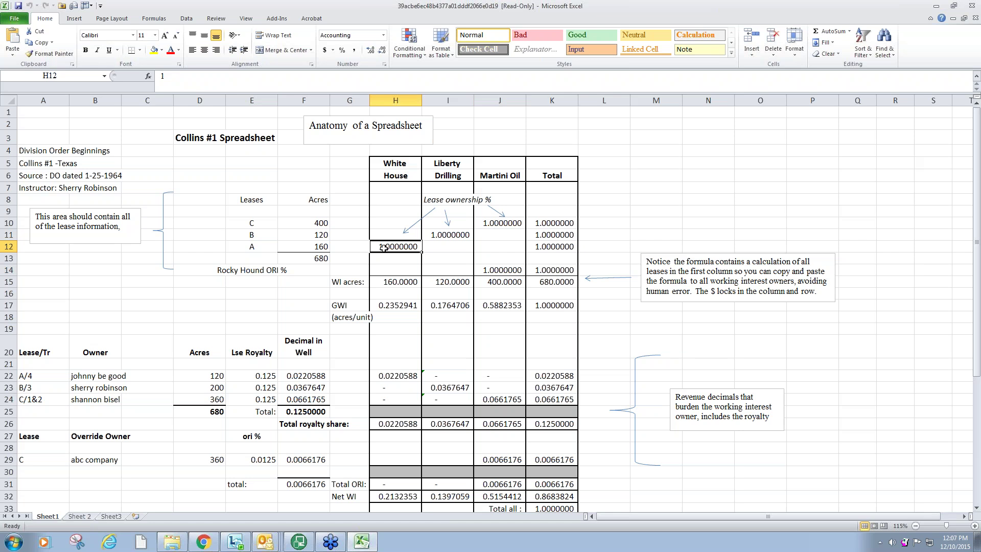
pyautogui.click(246, 249)
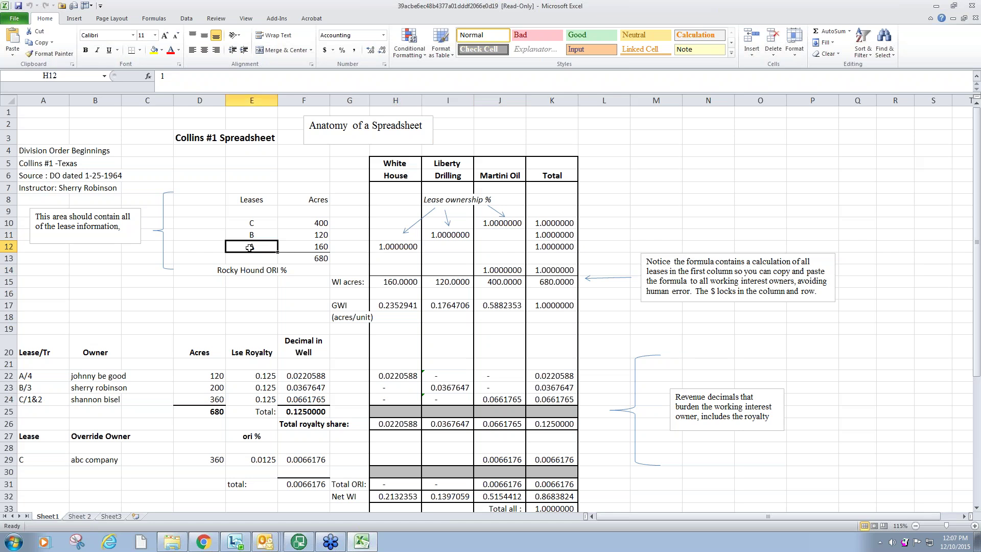
pyautogui.click(445, 234)
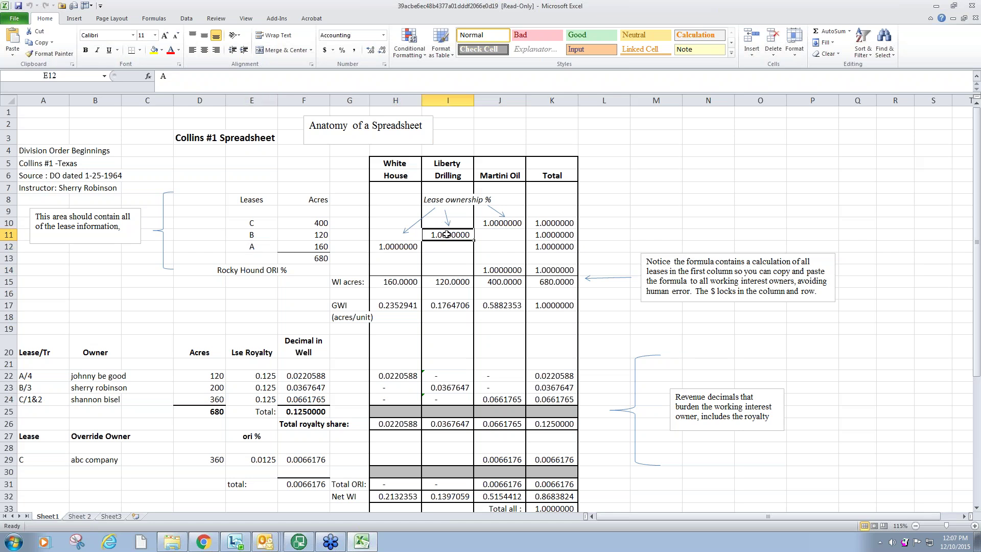
pyautogui.click(248, 236)
pyautogui.click(510, 227)
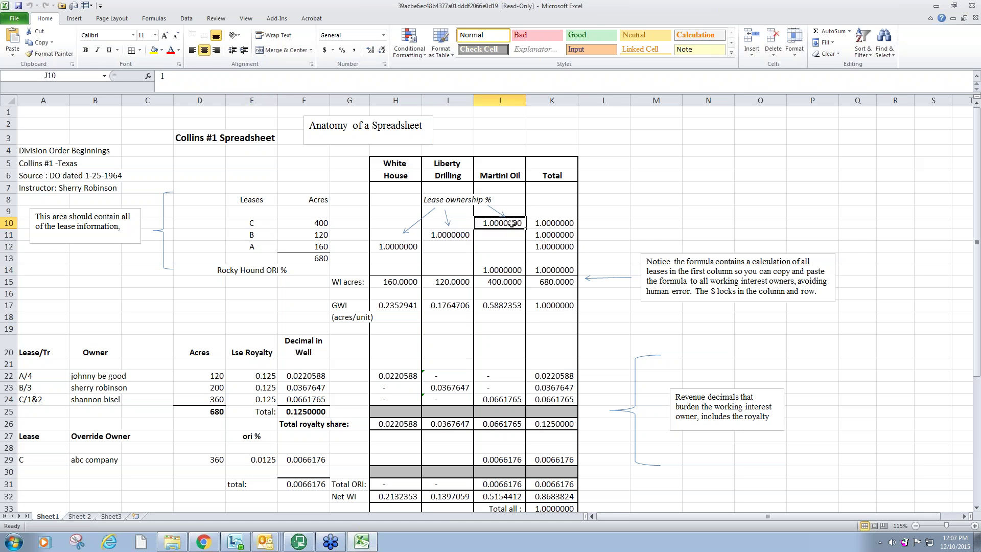
pyautogui.click(250, 225)
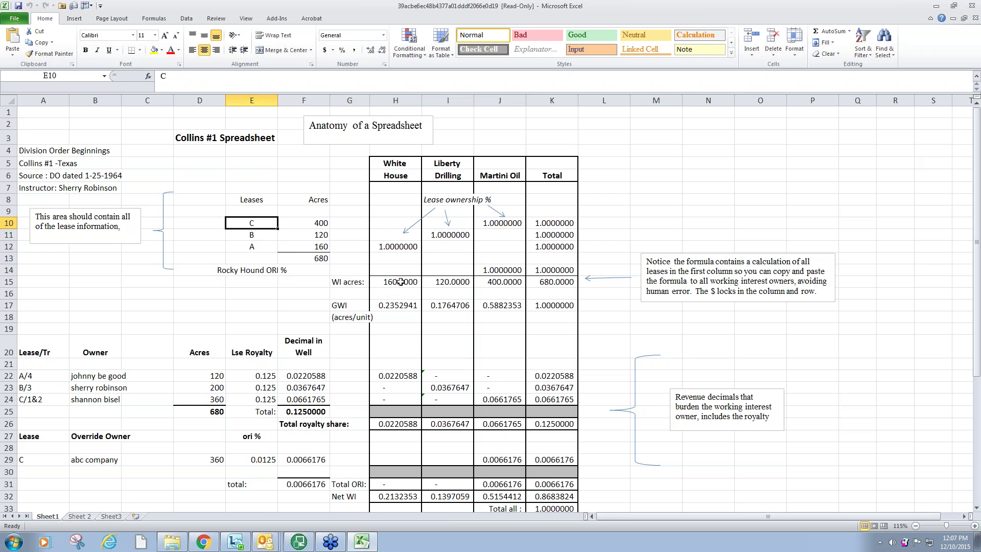
# Inspect the WI acres row and the cell references in the White House WI acres formula in H15
pyautogui.click(346, 283)
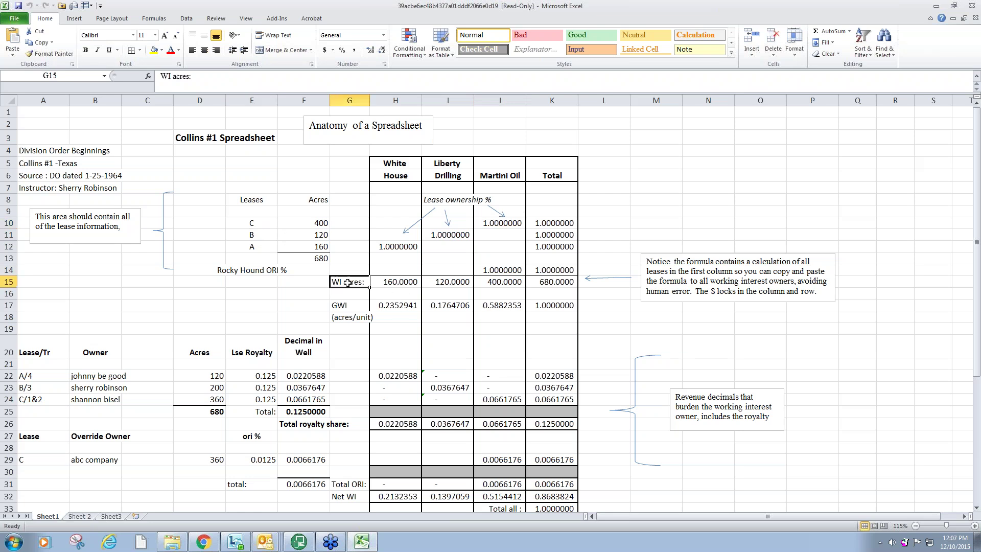
pyautogui.moveTo(346, 284); pyautogui.dragTo(558, 284)
pyautogui.click(486, 315)
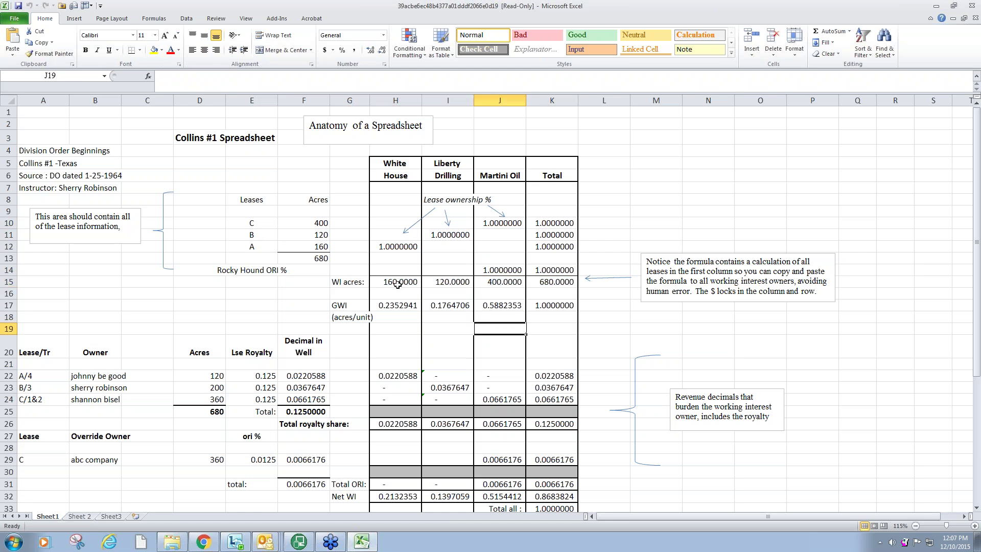
pyautogui.click(396, 283)
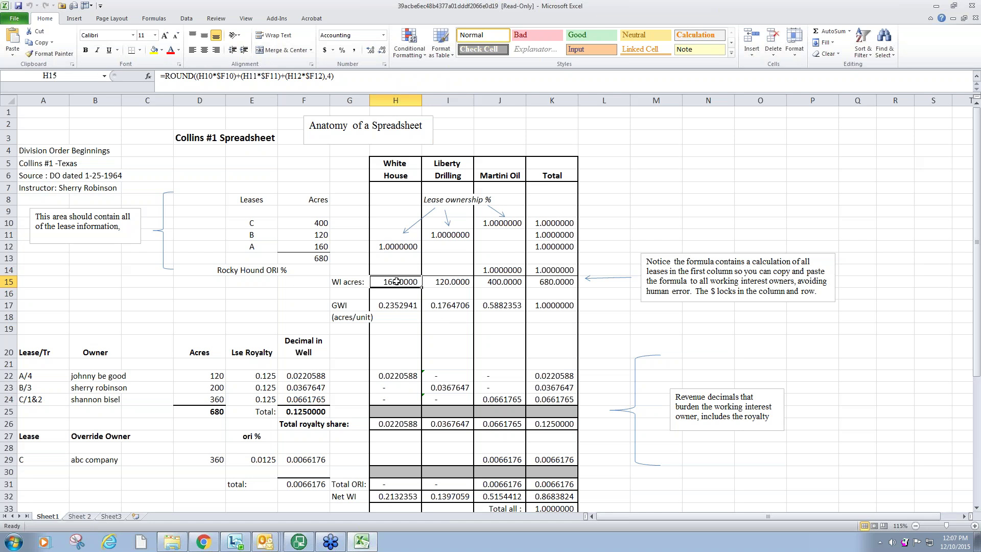
pyautogui.press('F2')
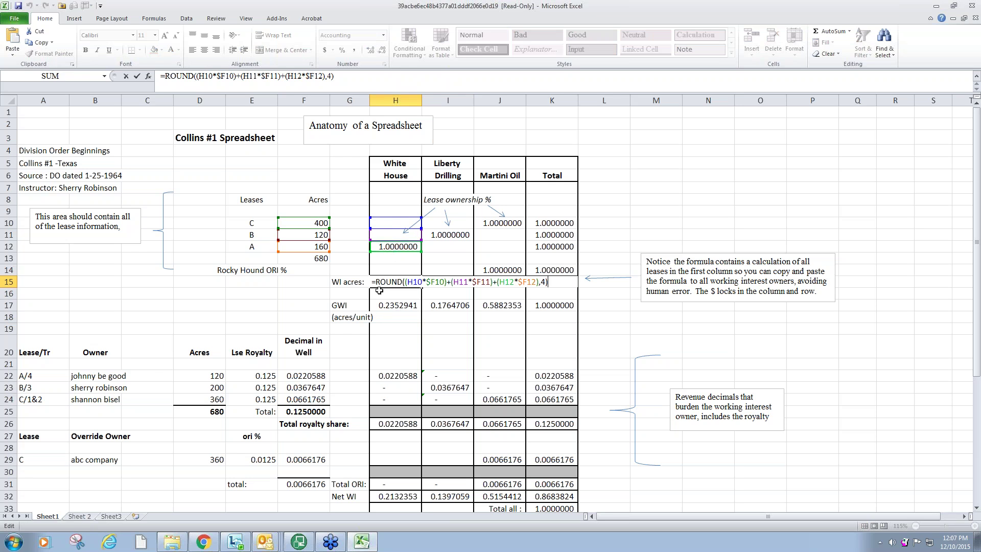
pyautogui.press('Return')
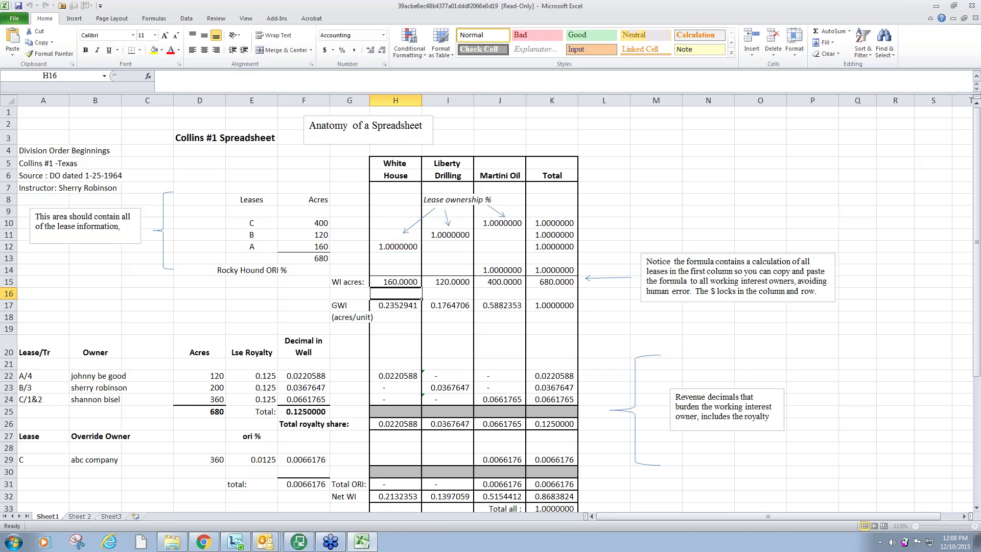
# Copy the White House WI acres formula in H15 to the Liberty Drilling and Martini Oil cells I15:J15
pyautogui.click(407, 282)
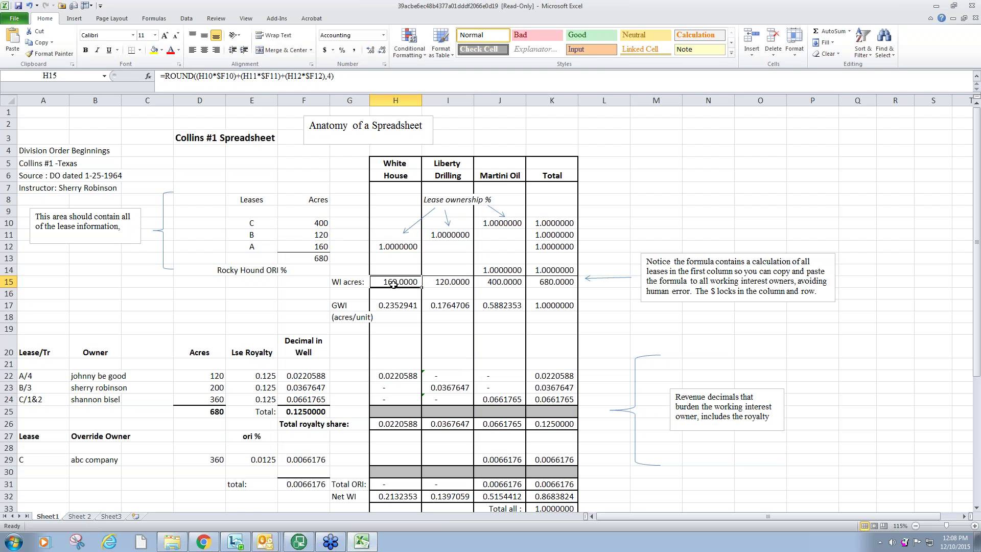
pyautogui.rightClick(396, 284)
pyautogui.click(419, 302)
pyautogui.click(469, 284)
pyautogui.moveTo(470, 285); pyautogui.dragTo(503, 284)
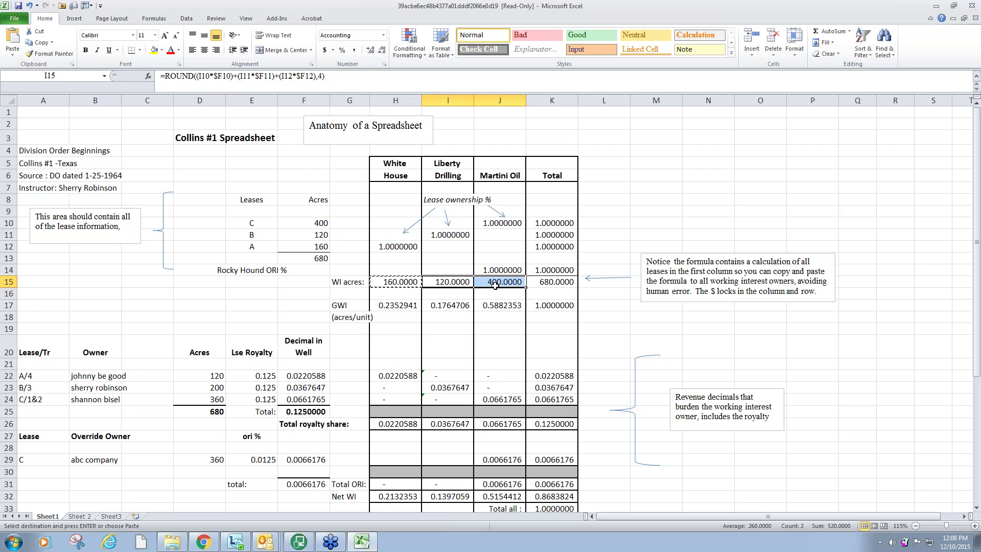
pyautogui.press('Return')
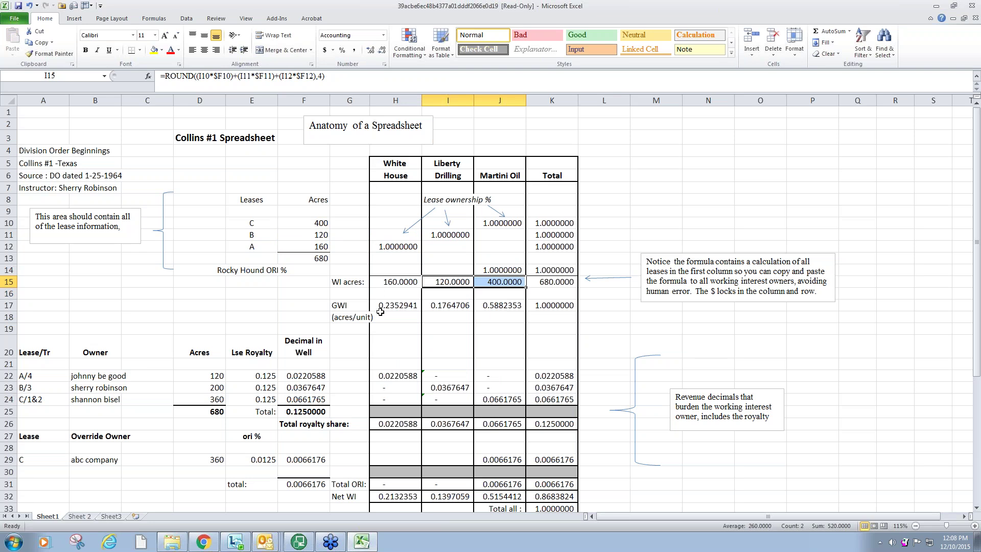
# Compare the WI acres formulas of the three owners, checking the cell references in I15 and J15
pyautogui.click(399, 281)
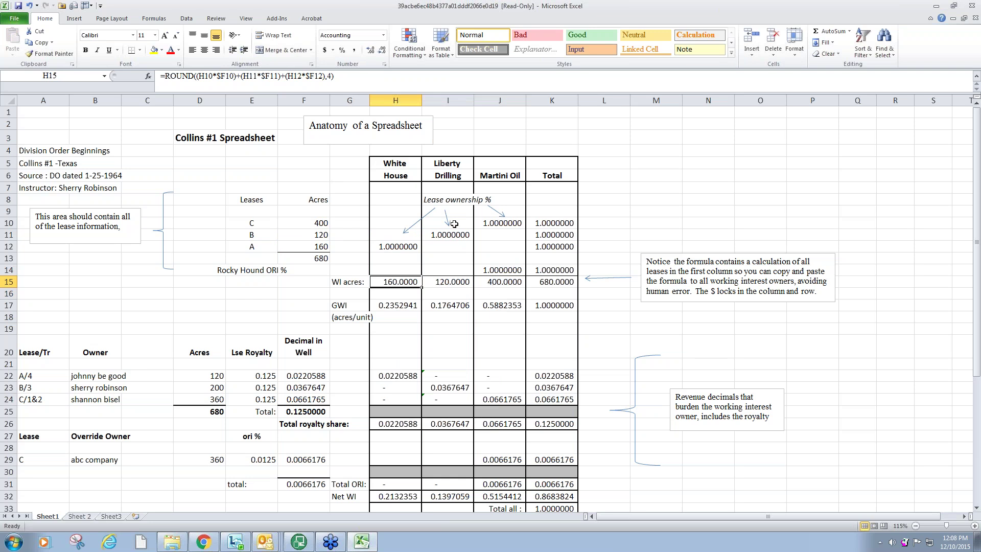
pyautogui.press('Right')
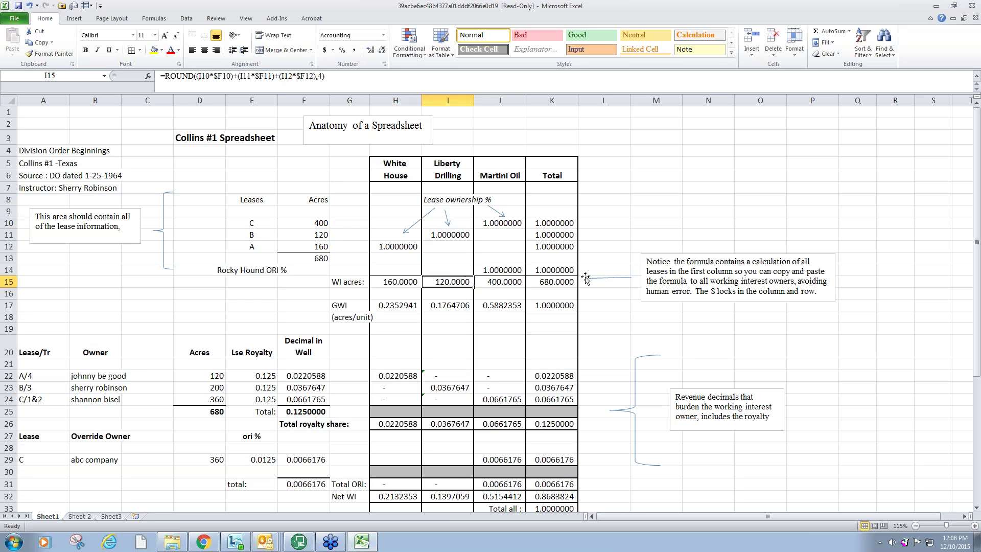
pyautogui.press('F2')
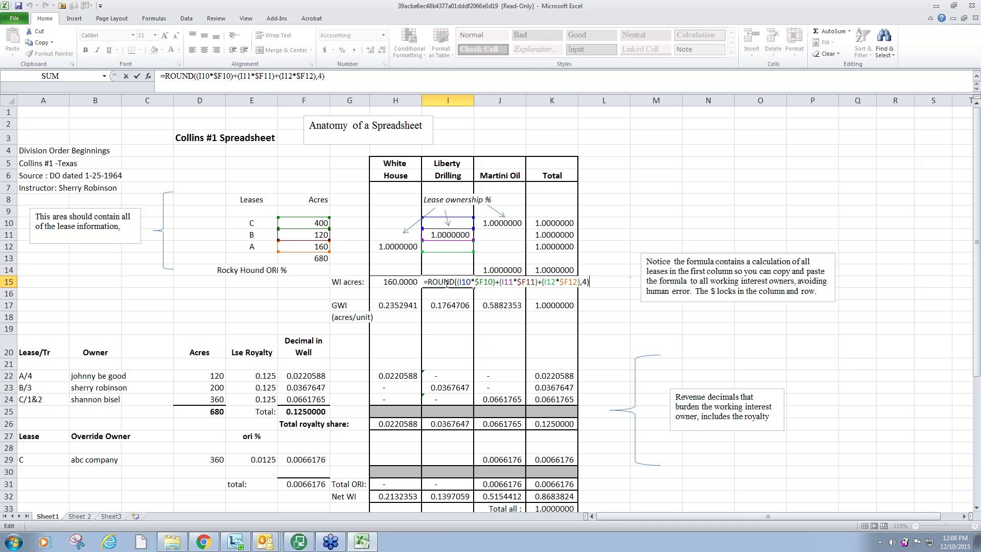
pyautogui.press('Return')
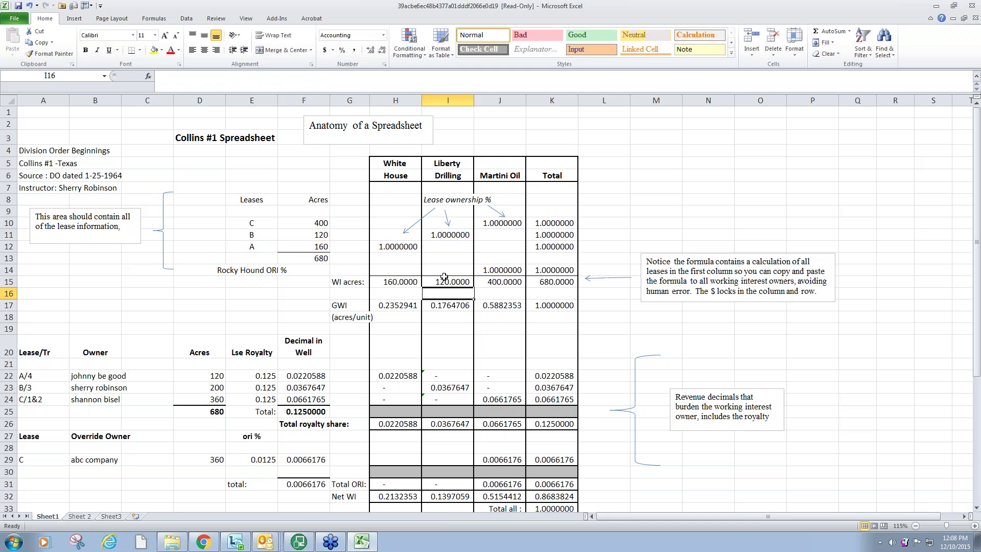
pyautogui.click(510, 282)
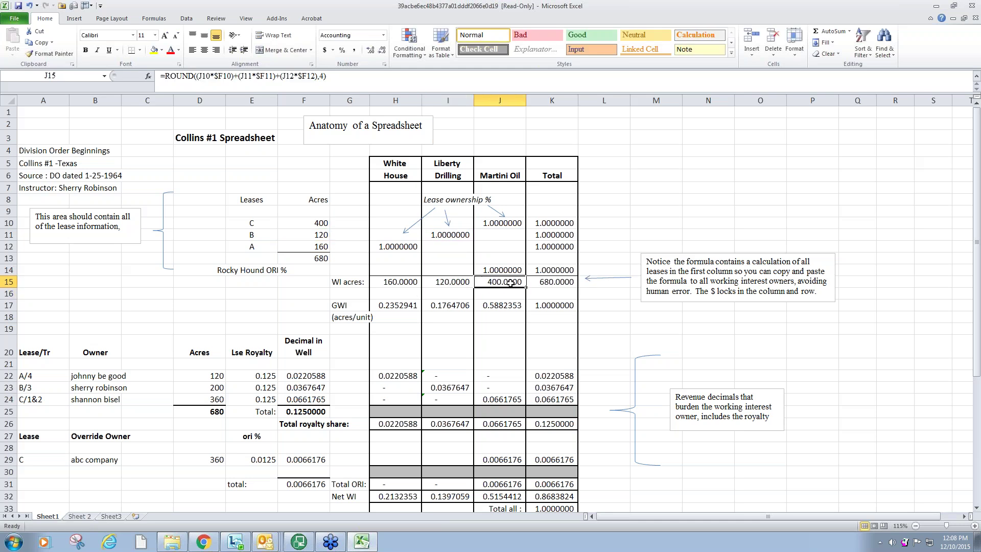
pyautogui.press('F2')
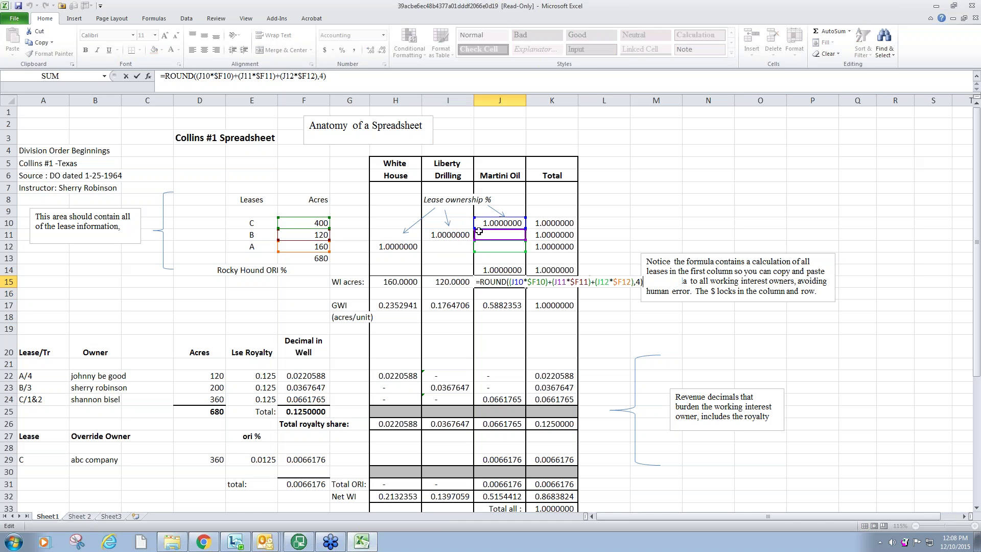
pyautogui.press('Return')
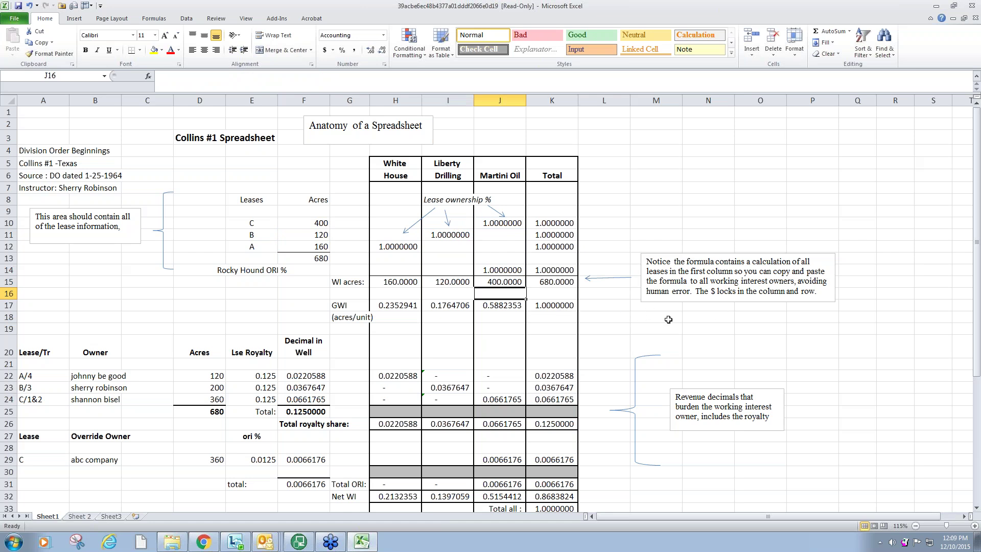
# Inspect the White House GWI formula in H17 and the WI acres cell it references
pyautogui.click(394, 306)
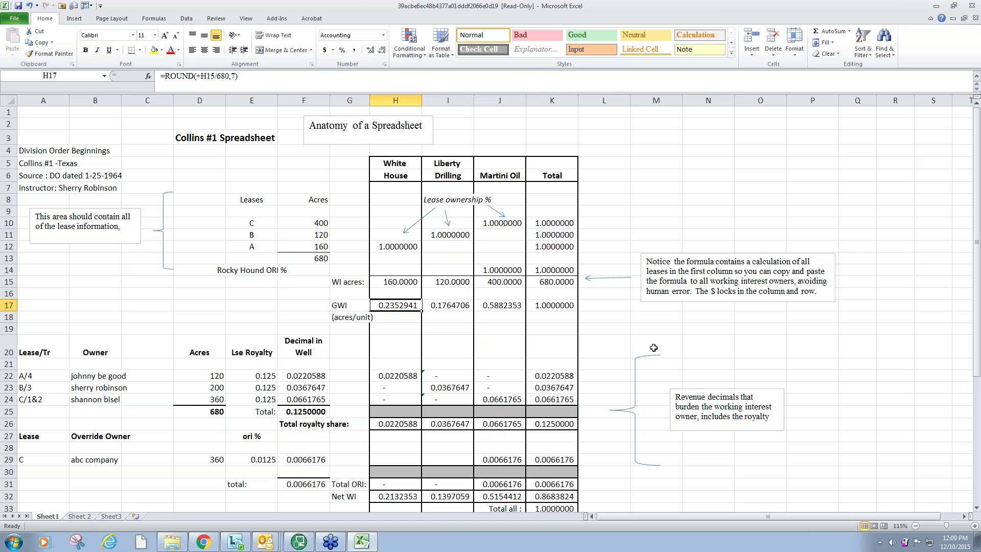
pyautogui.press('F2')
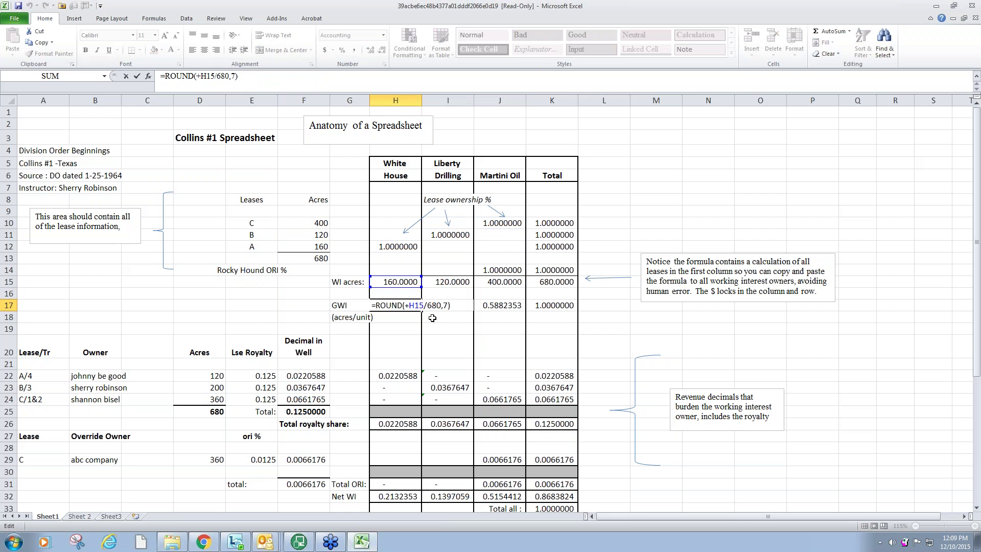
pyautogui.press('Return')
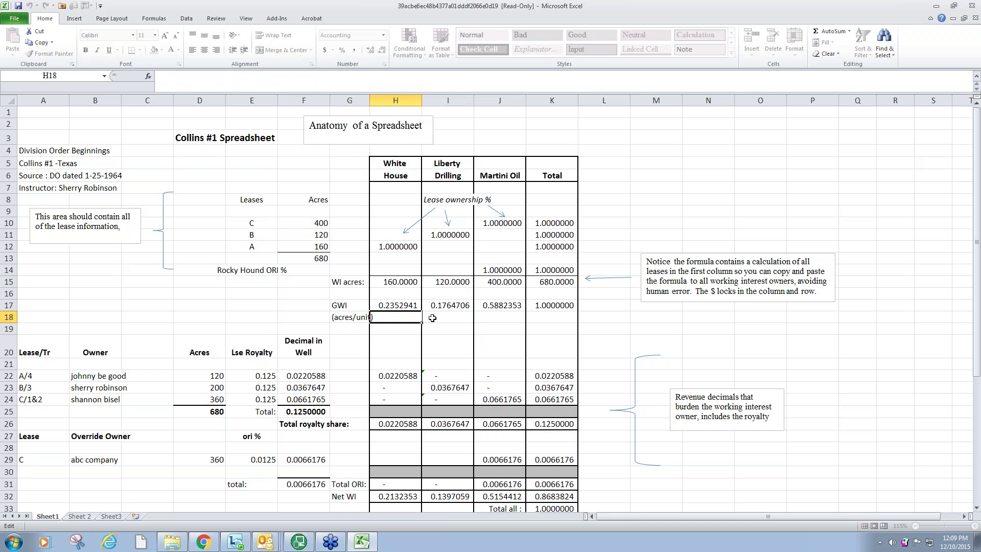
# Copy the White House GWI formula from H17 to the Liberty Drilling and Martini Oil cells I17:J17
pyautogui.click(409, 305)
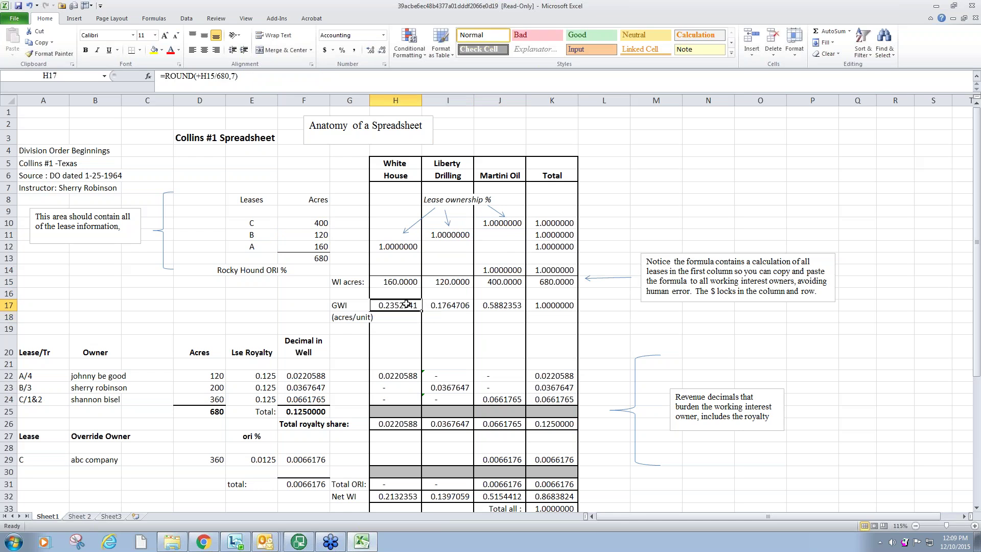
pyautogui.rightClick(406, 304)
pyautogui.click(431, 323)
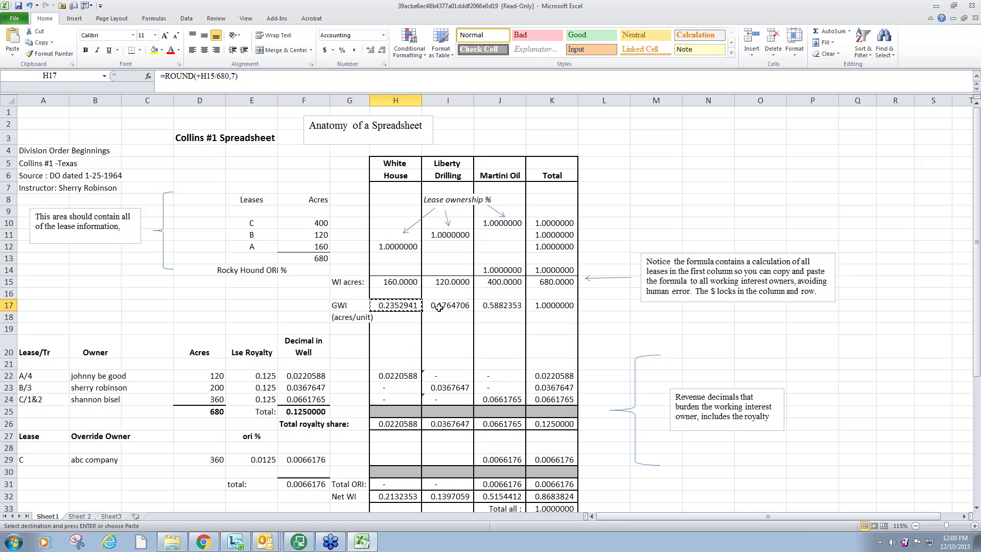
pyautogui.moveTo(447, 305); pyautogui.dragTo(480, 307)
pyautogui.press('Return')
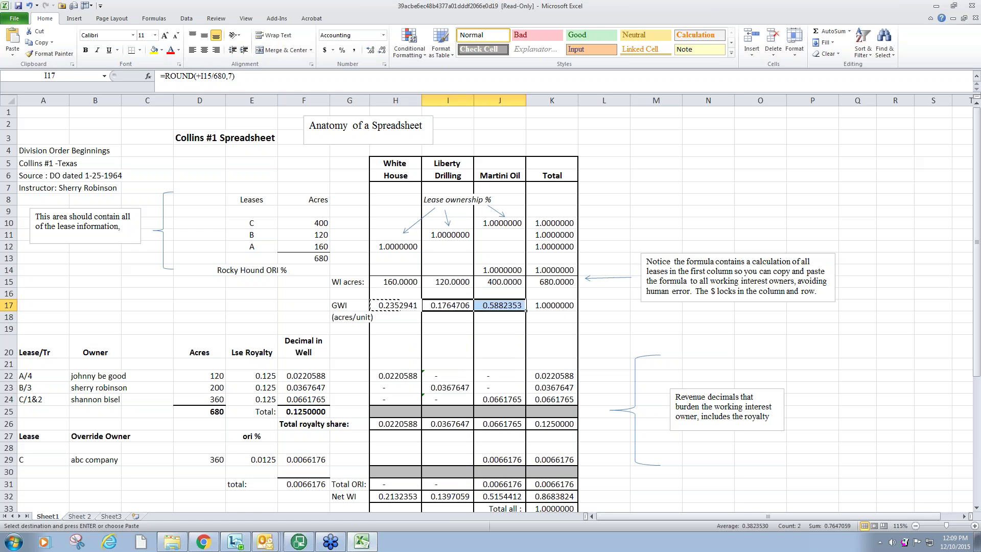
# Check the cell references in the Liberty Drilling and Martini Oil GWI formulas in I17 and J17
pyautogui.click(449, 304)
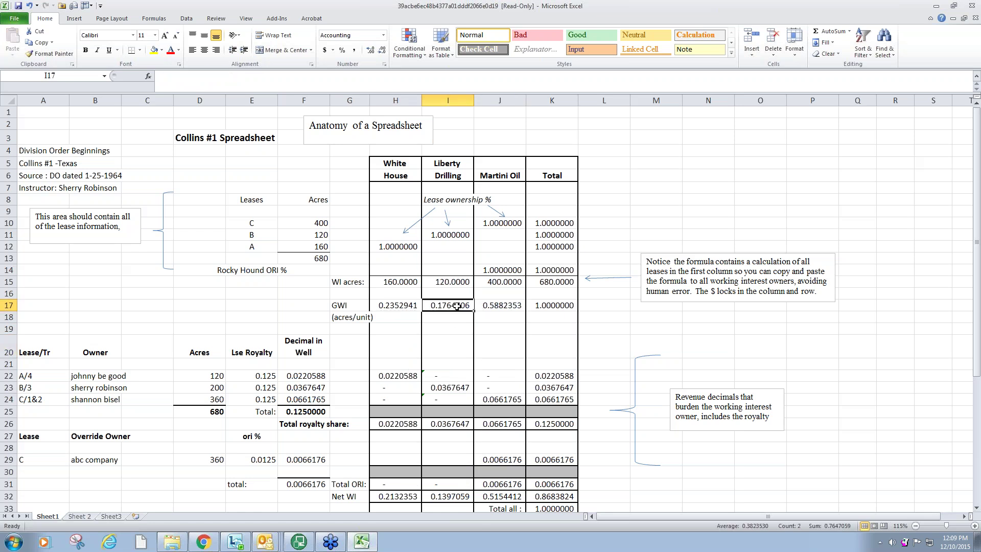
pyautogui.press('F2')
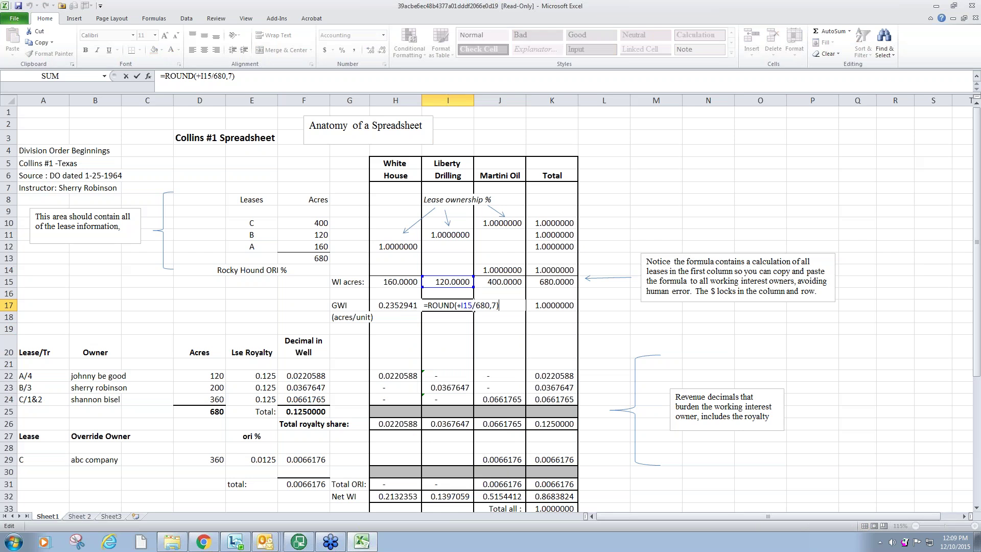
pyautogui.press('Return')
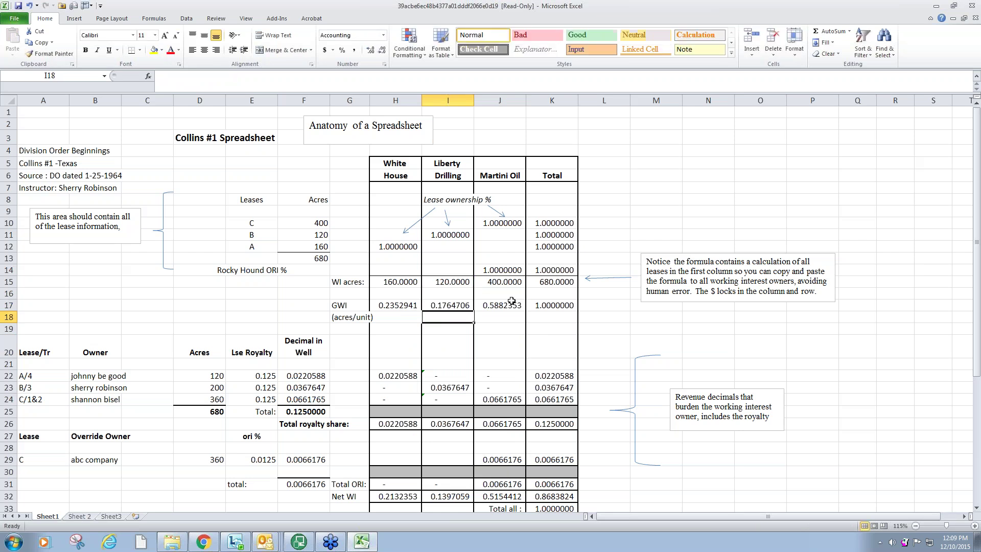
pyautogui.click(512, 304)
pyautogui.press('F2')
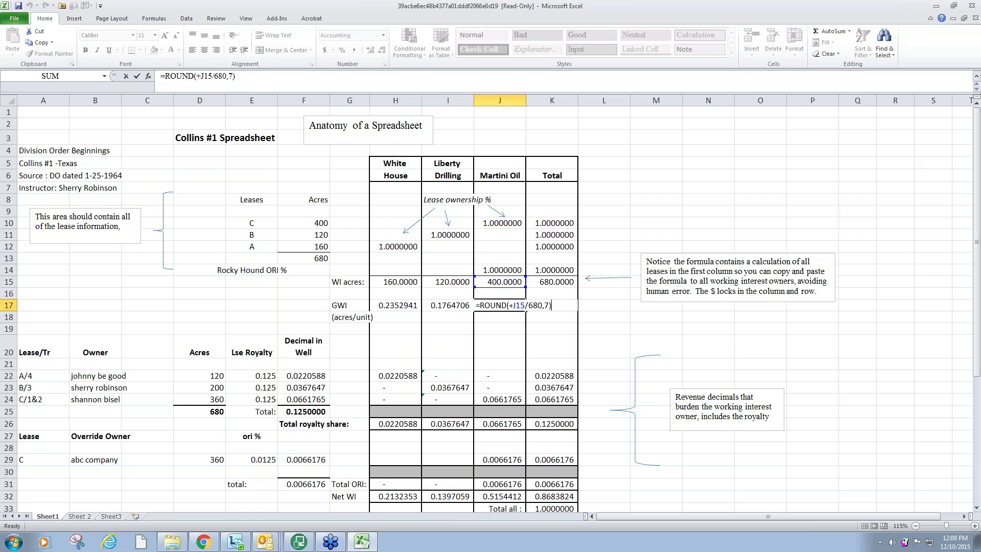
pyautogui.press('Return')
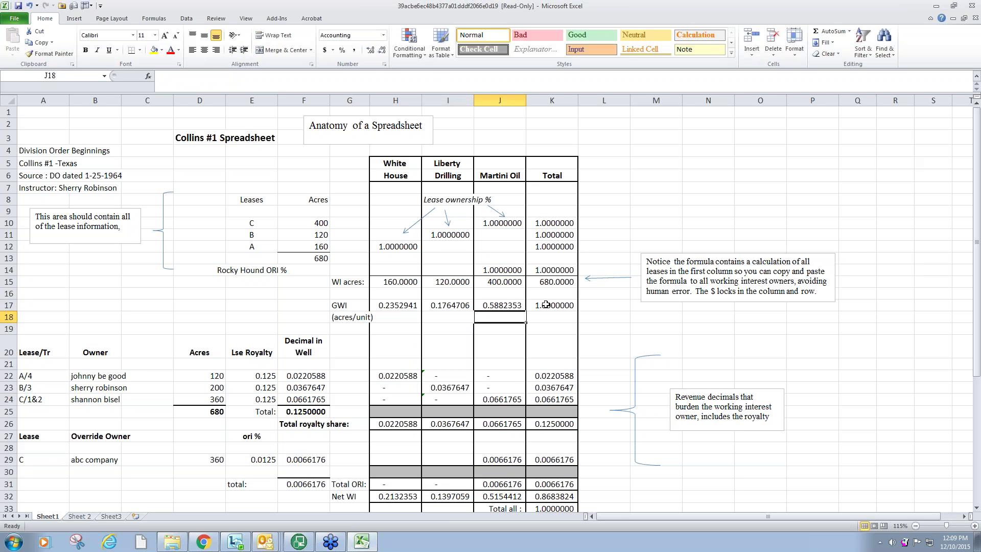
# Replace the three royalty owner names in B22:B24 with surnames starting with the matching lease letters A, B and C
pyautogui.click(104, 376)
pyautogui.press('Down')
pyautogui.press('Down')
pyautogui.press('Down')
pyautogui.press('Down')
pyautogui.press('Down')
pyautogui.press('Down')
pyautogui.press('Down')
pyautogui.press('Down')
pyautogui.press('Down')
pyautogui.press('Down')
pyautogui.press('Down')
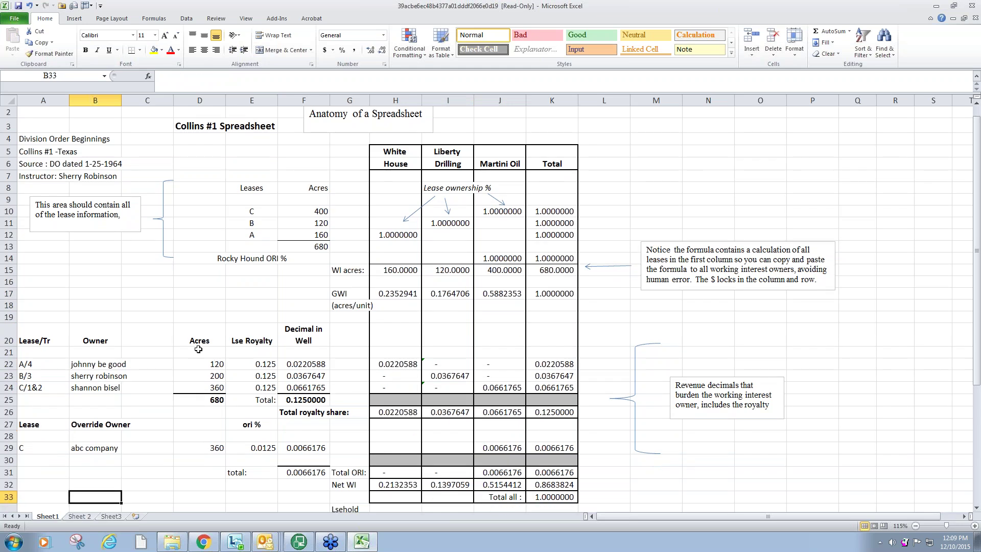
pyautogui.click(78, 364)
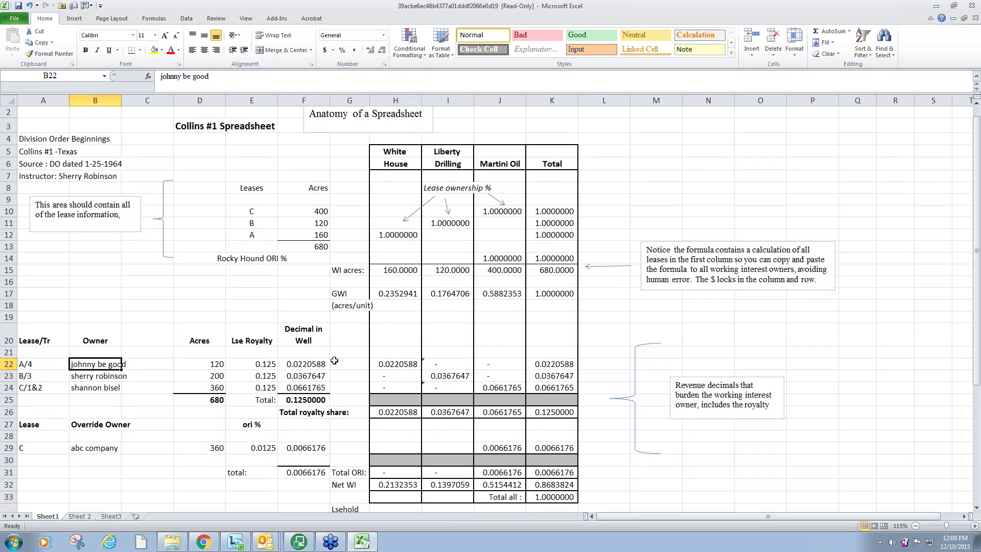
pyautogui.write('Adam')
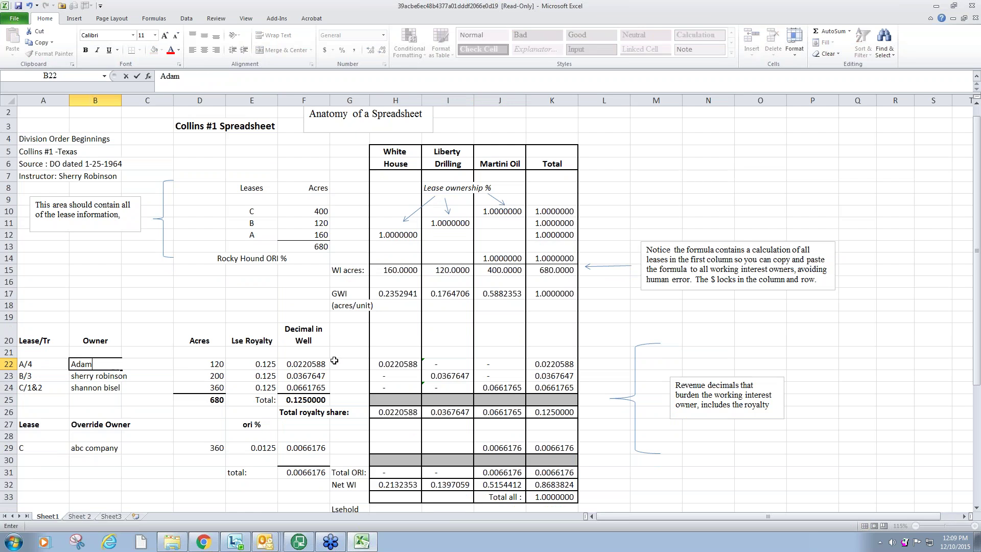
pyautogui.write('s')
pyautogui.press('Return')
pyautogui.write('Bell')
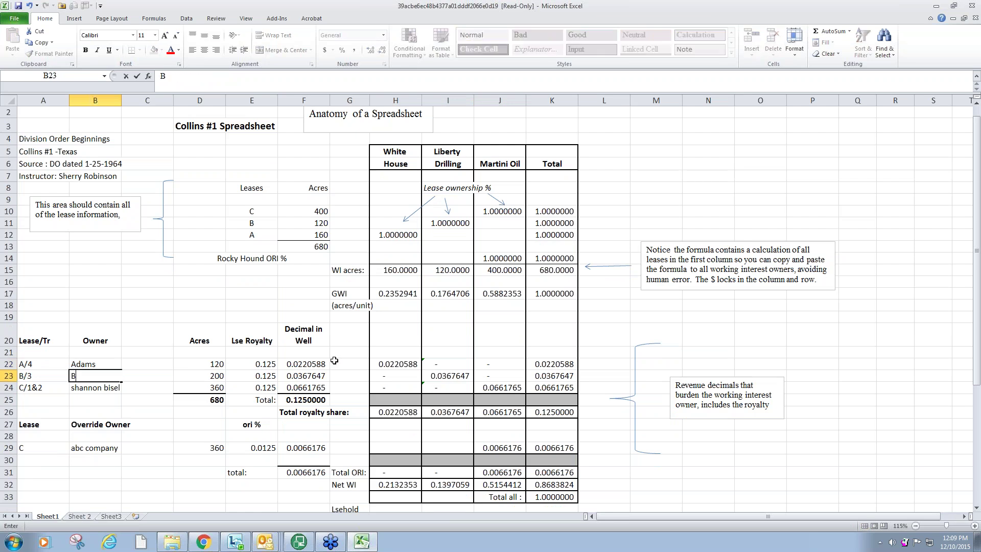
pyautogui.press('Return')
pyautogui.write('Collins')
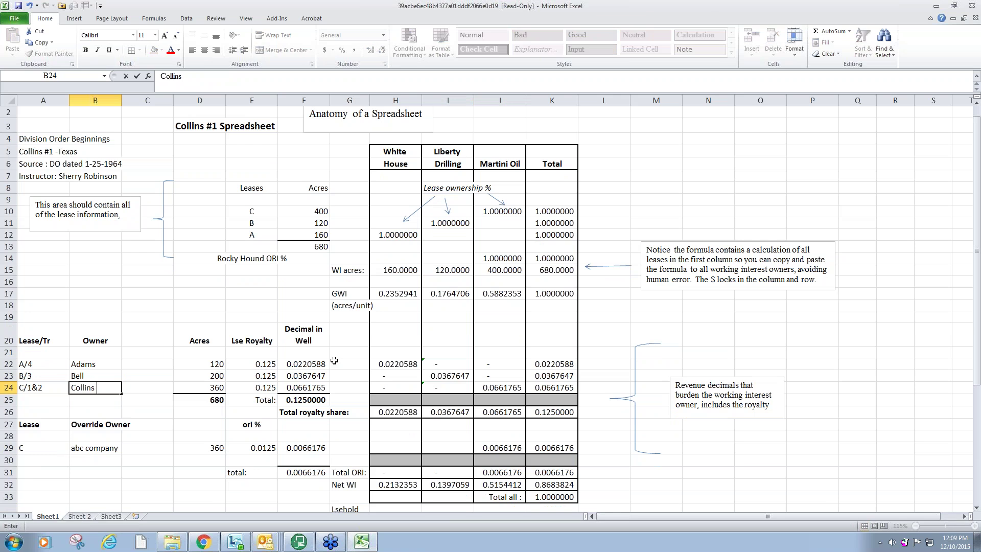
pyautogui.press('Return')
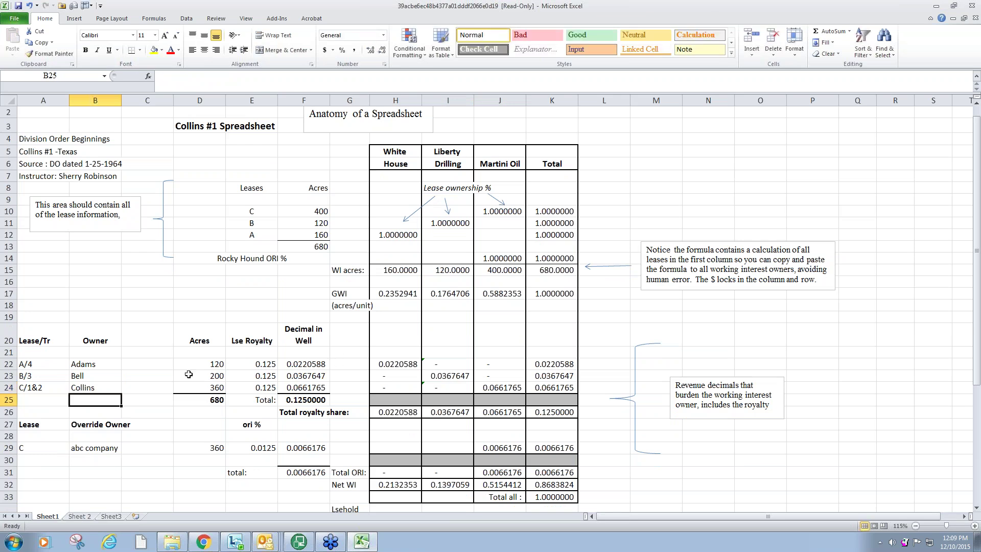
# Set the royalty owners' acres for A/4, B/3 and C/1&2 in D22:D24 to 160, 120 and 400
pyautogui.click(195, 364)
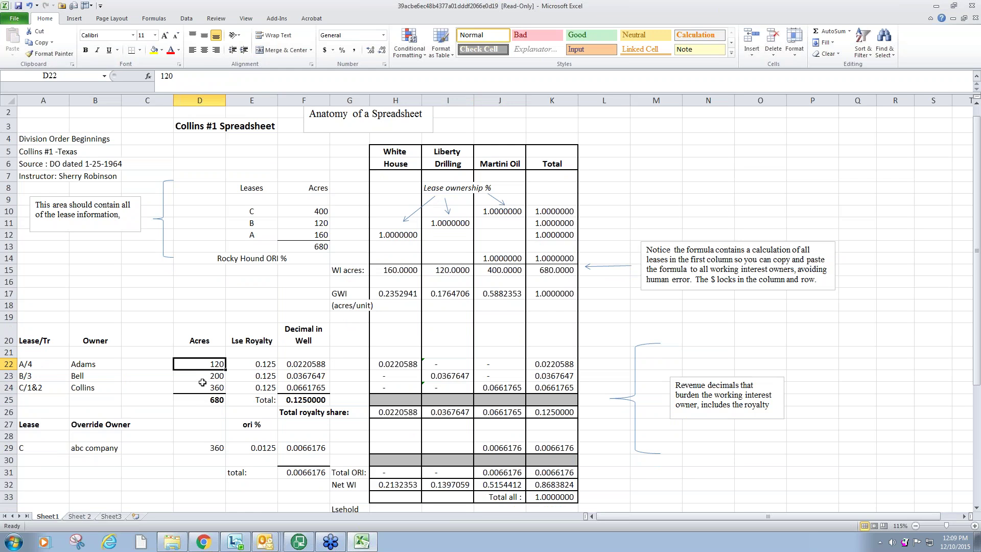
pyautogui.click(203, 381)
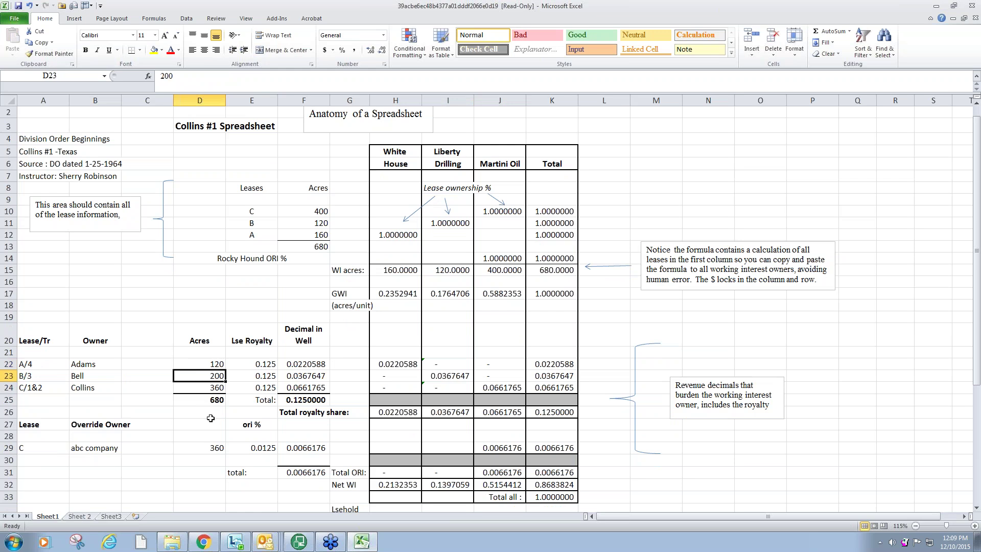
pyautogui.click(212, 365)
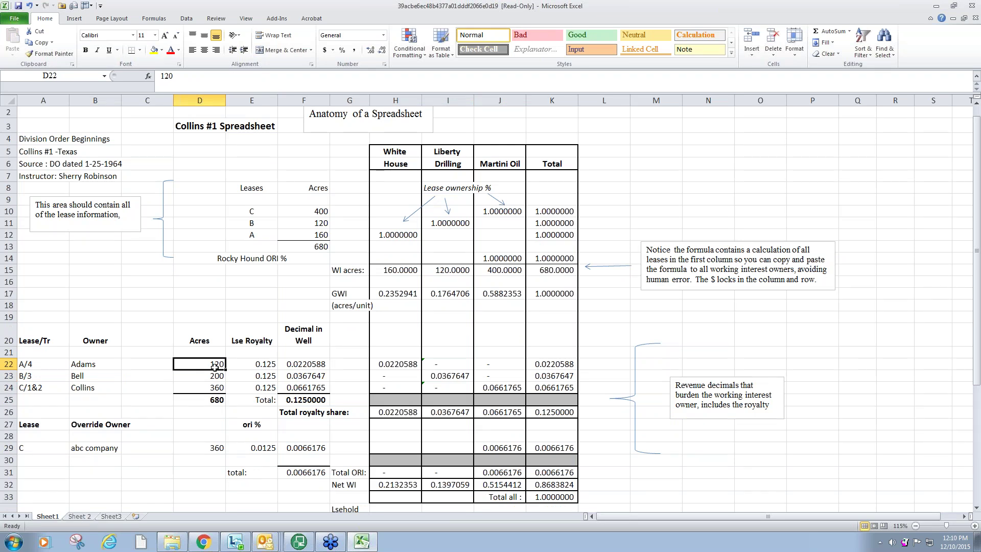
pyautogui.write('160')
pyautogui.press('Return')
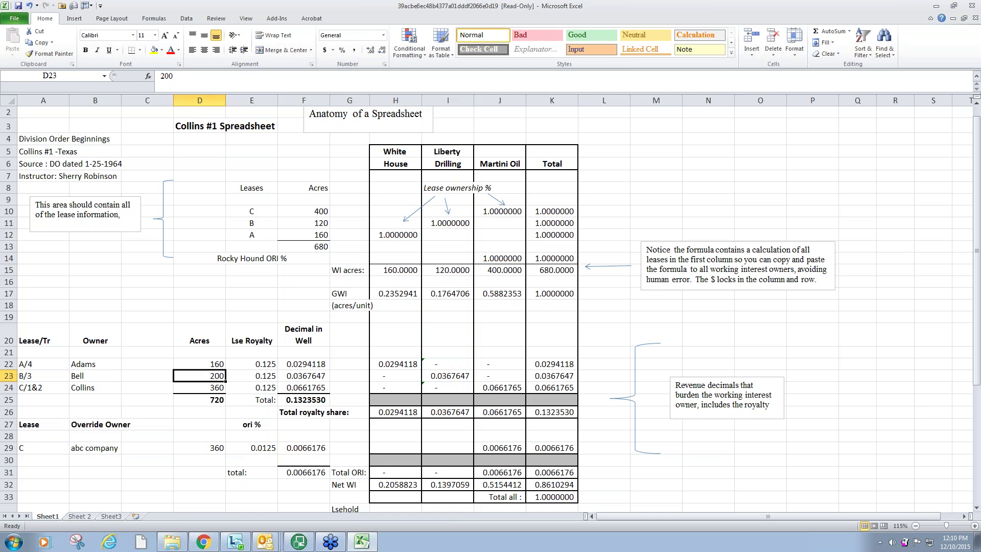
pyautogui.write('120')
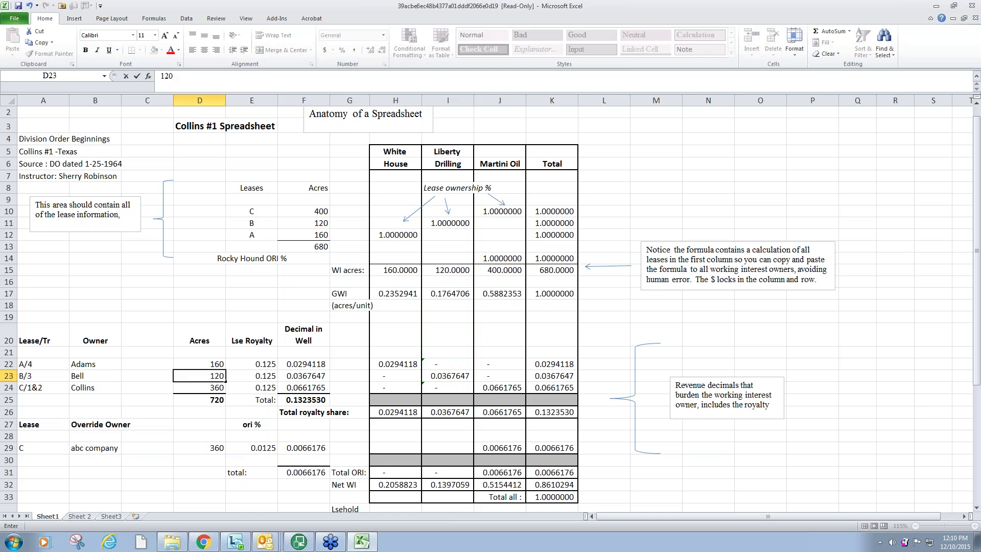
pyautogui.press('Return')
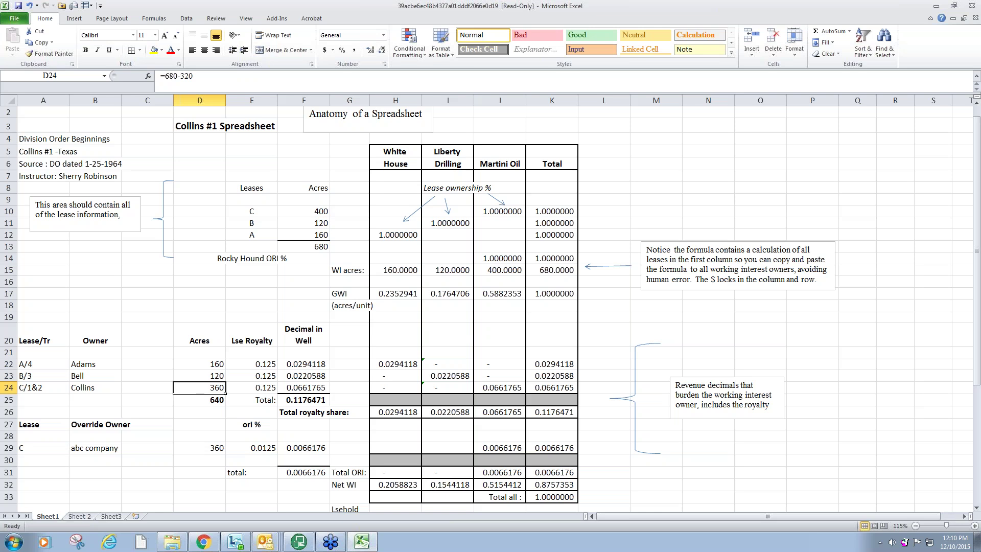
pyautogui.write('16')
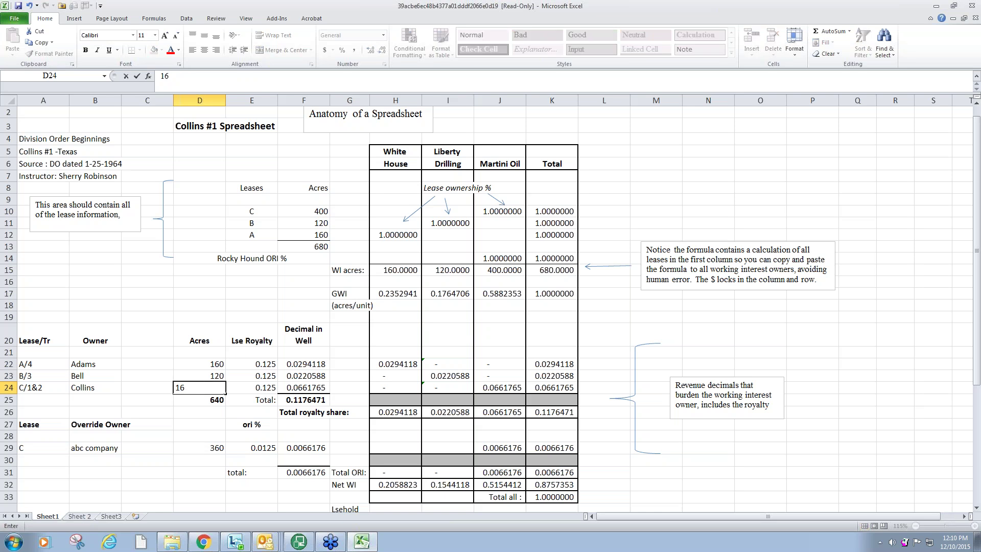
pyautogui.press('BackSpace')
pyautogui.press('BackSpace')
pyautogui.write('400')
pyautogui.press('Return')
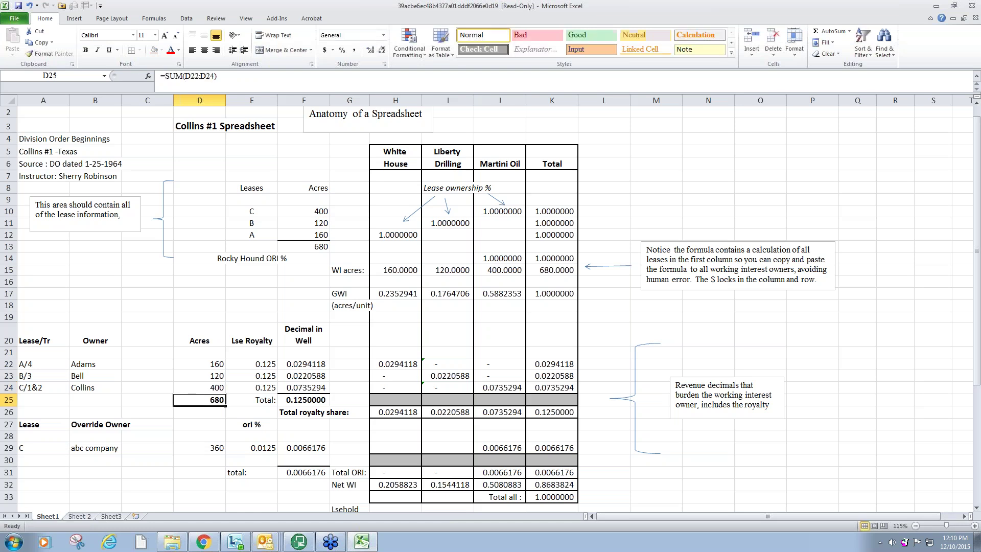
# Change the override owner in B29 to "rocky hound" and set its acres in D29 to 400
pyautogui.click(105, 450)
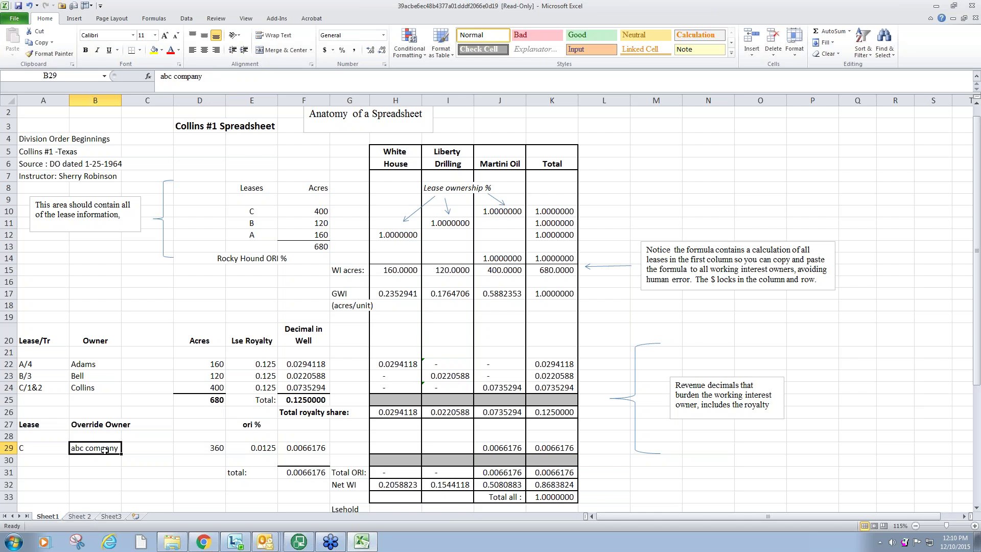
pyautogui.write('rocky hound')
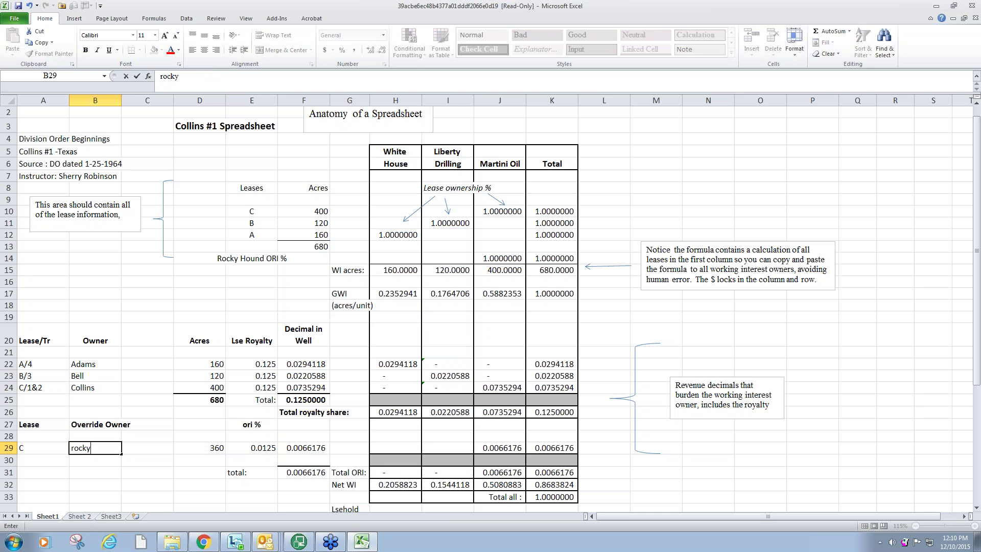
pyautogui.press('Return')
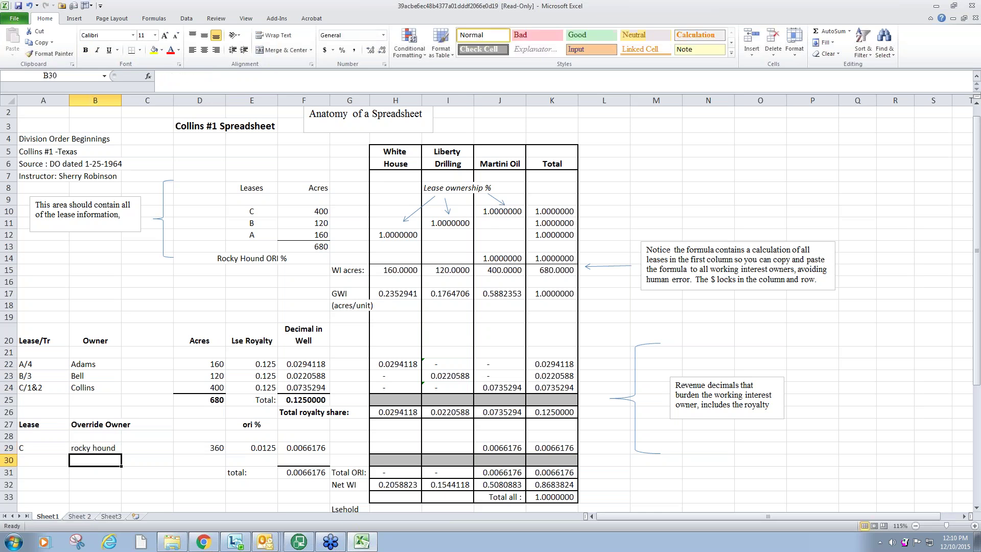
pyautogui.click(197, 450)
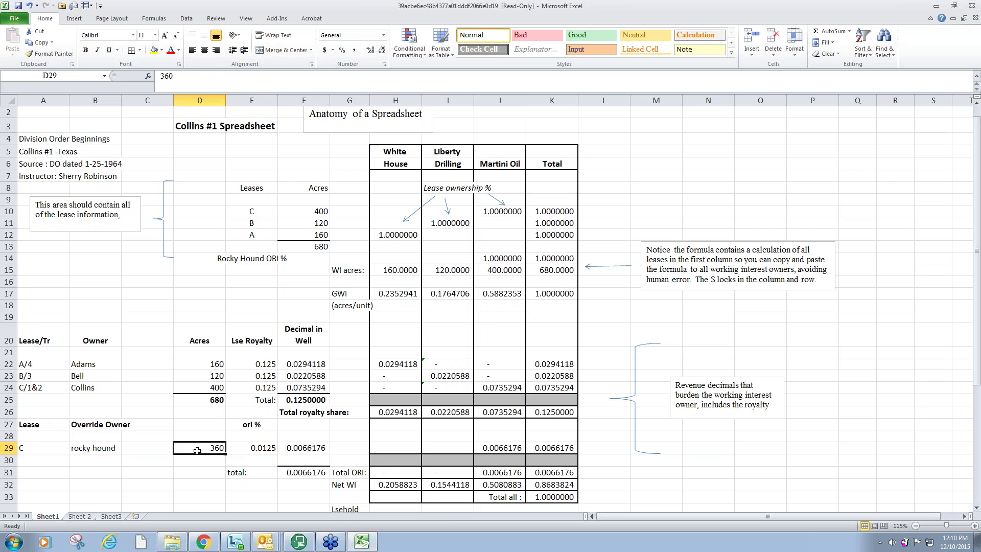
pyautogui.write('400')
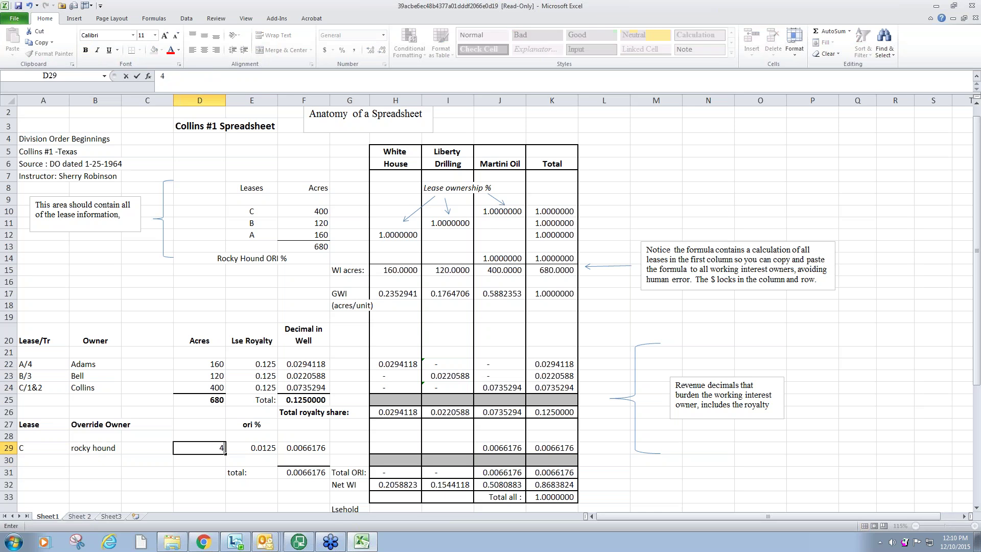
pyautogui.press('Return')
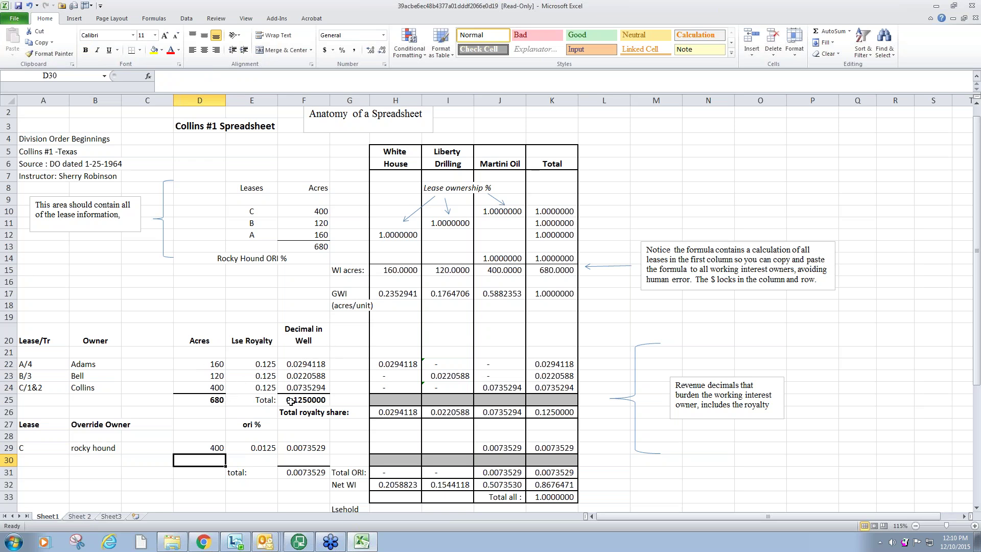
# Check the lease royalty rates in E22:E24 and the cell references of the decimal-in-well formula in F22
pyautogui.click(258, 364)
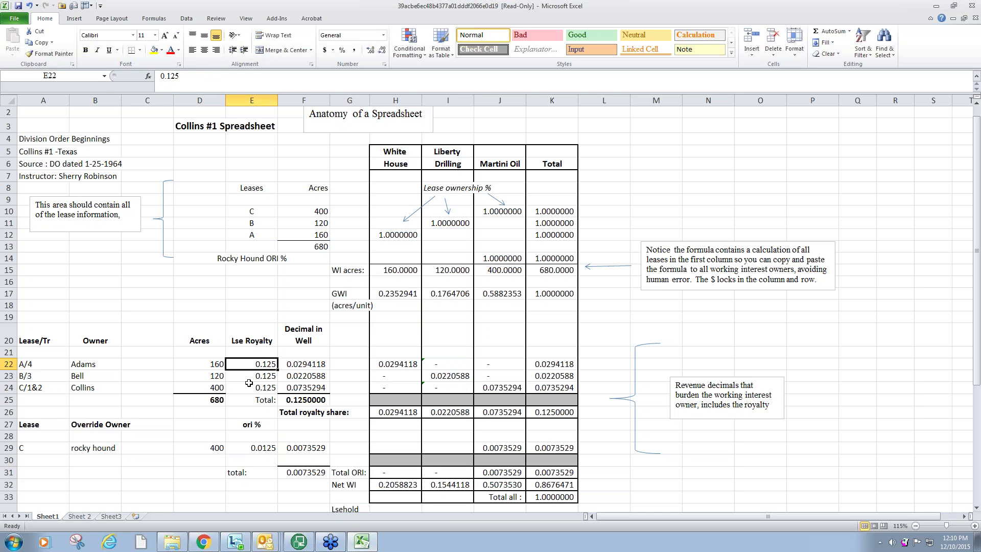
pyautogui.click(251, 378)
pyautogui.click(253, 391)
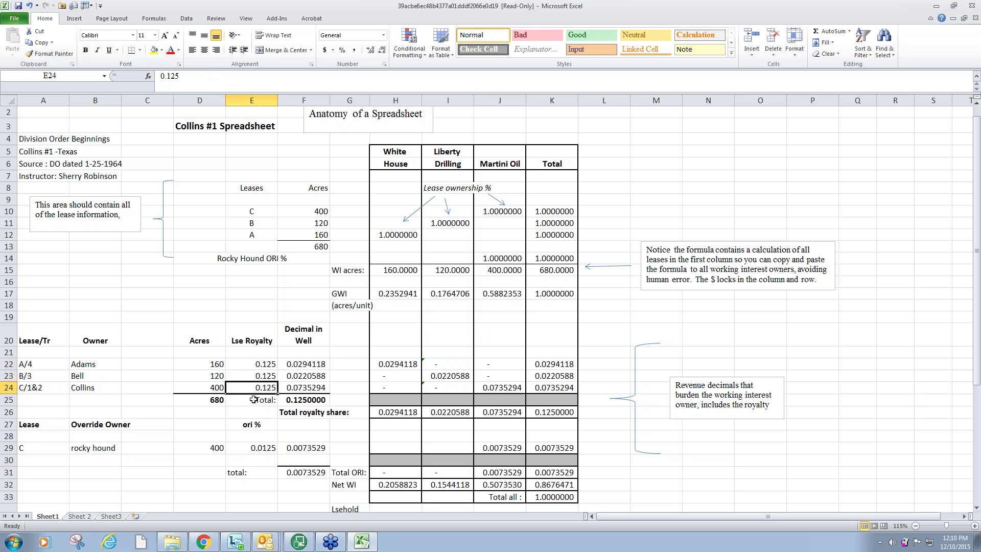
pyautogui.click(302, 363)
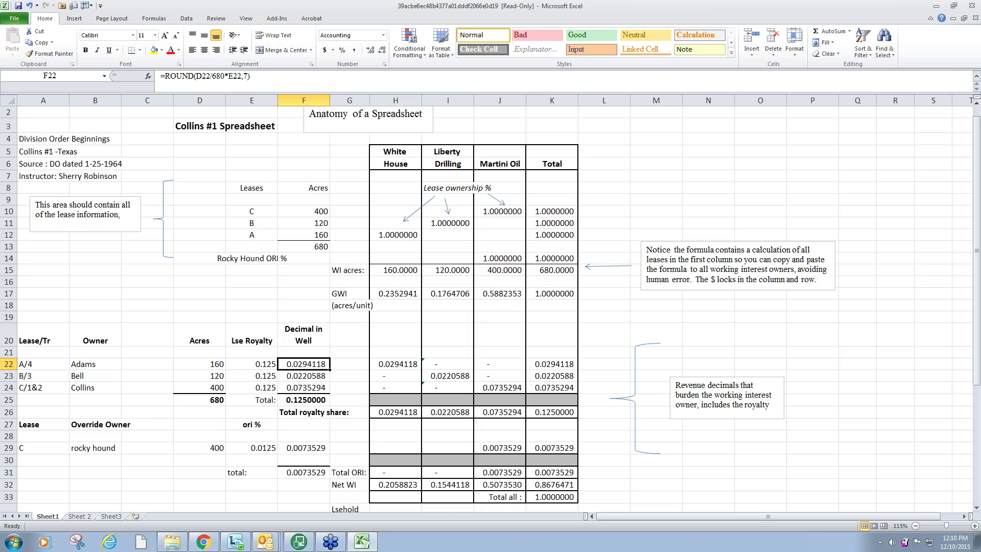
pyautogui.doubleClick(304, 364)
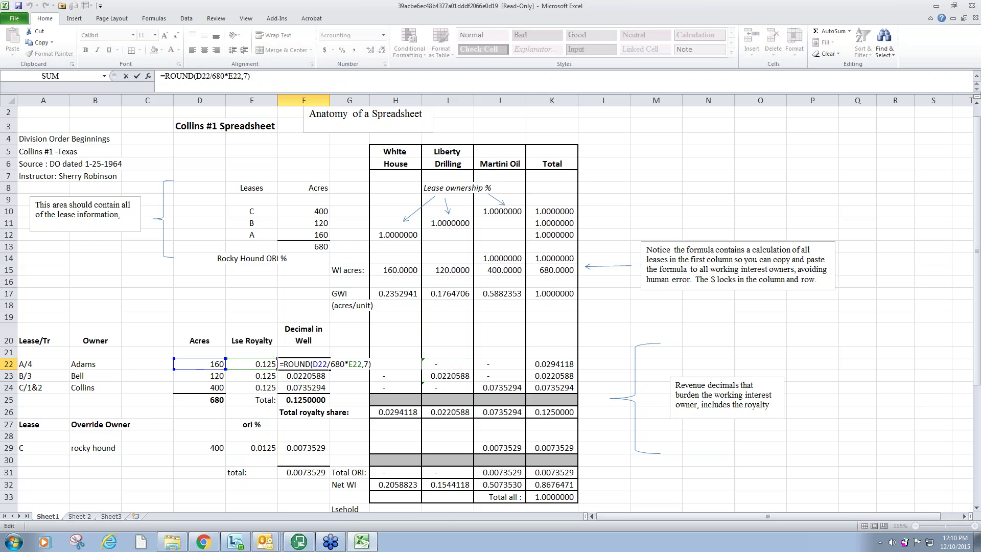
pyautogui.press('Return')
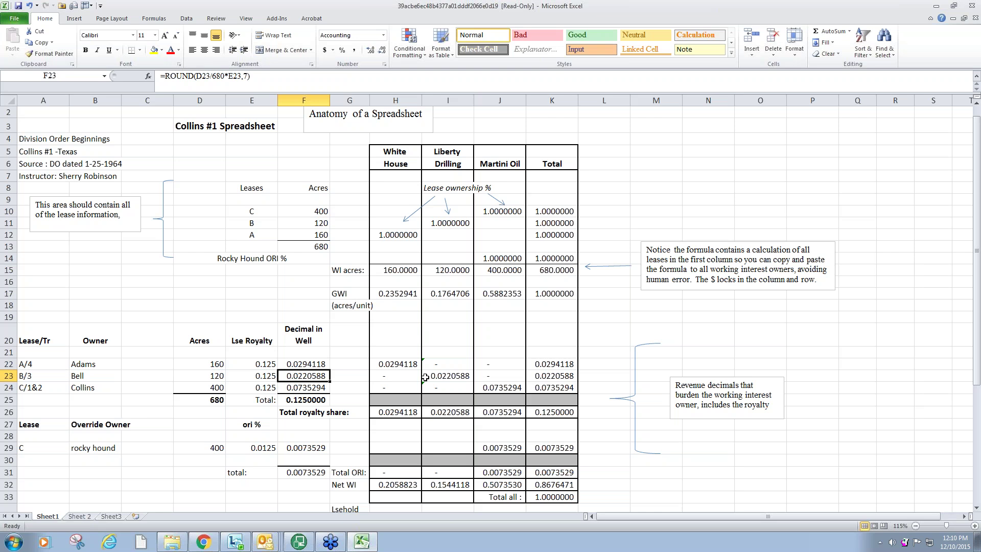
# Inspect the cell references in the White House royalty formulas for leases A, B and C in H22:H24
pyautogui.click(396, 364)
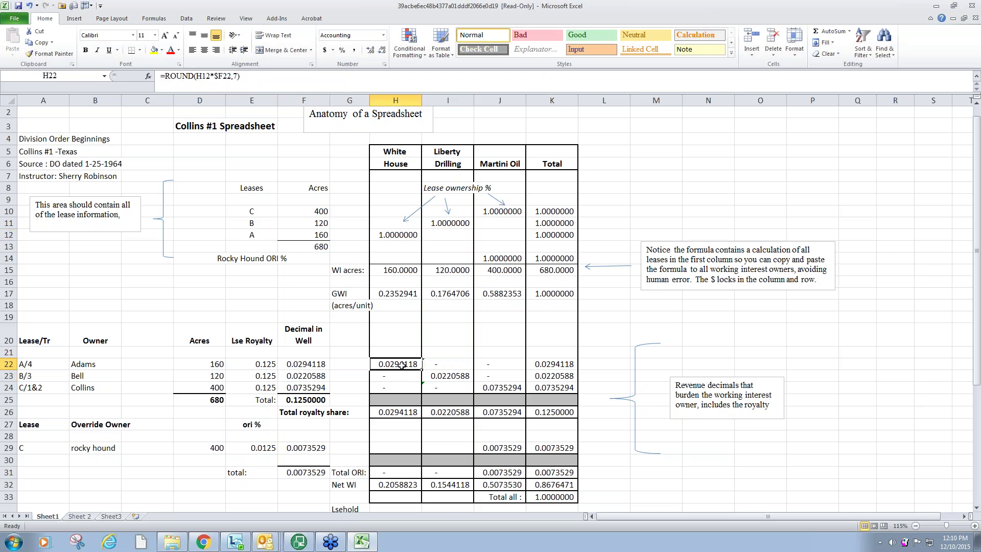
pyautogui.doubleClick(402, 365)
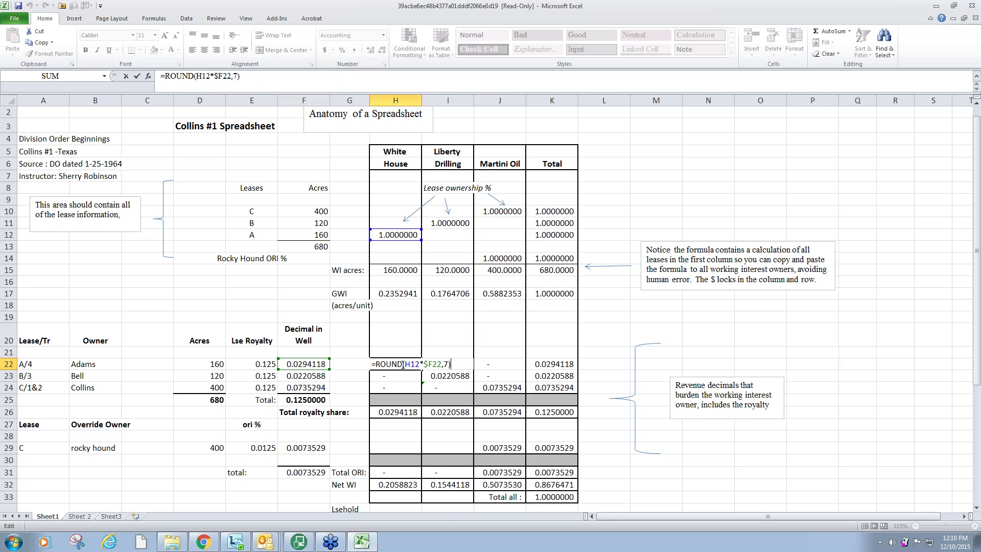
pyautogui.press('Return')
pyautogui.press('Return')
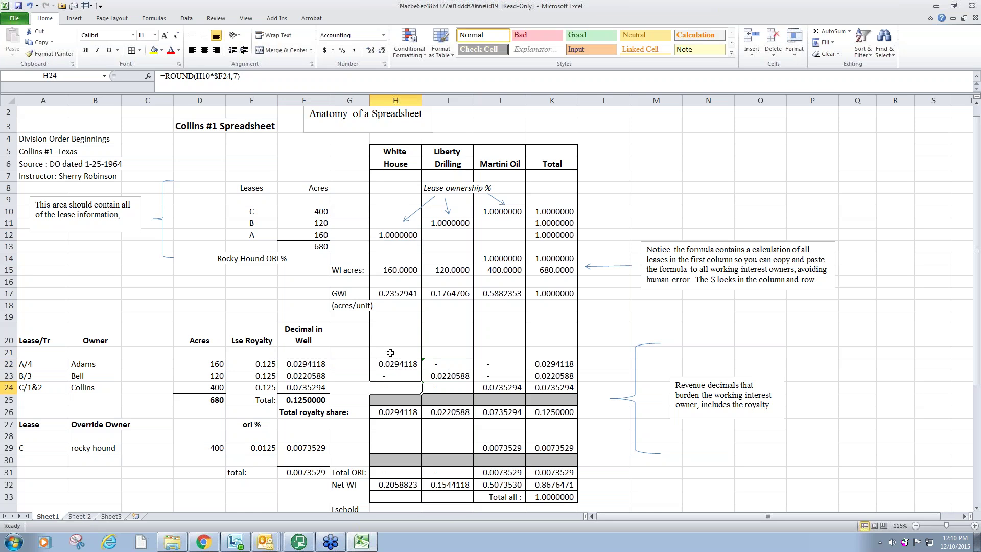
pyautogui.click(399, 376)
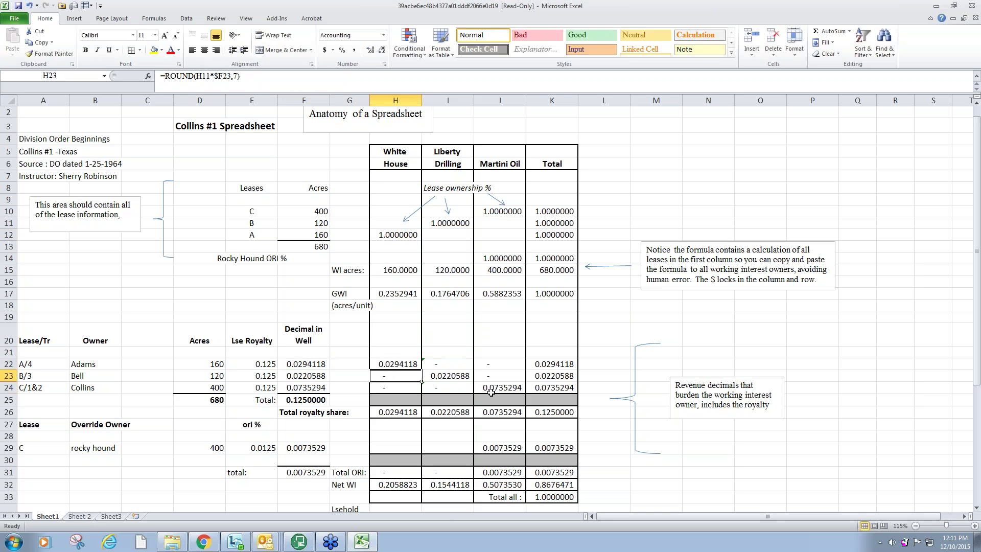
pyautogui.press('F2')
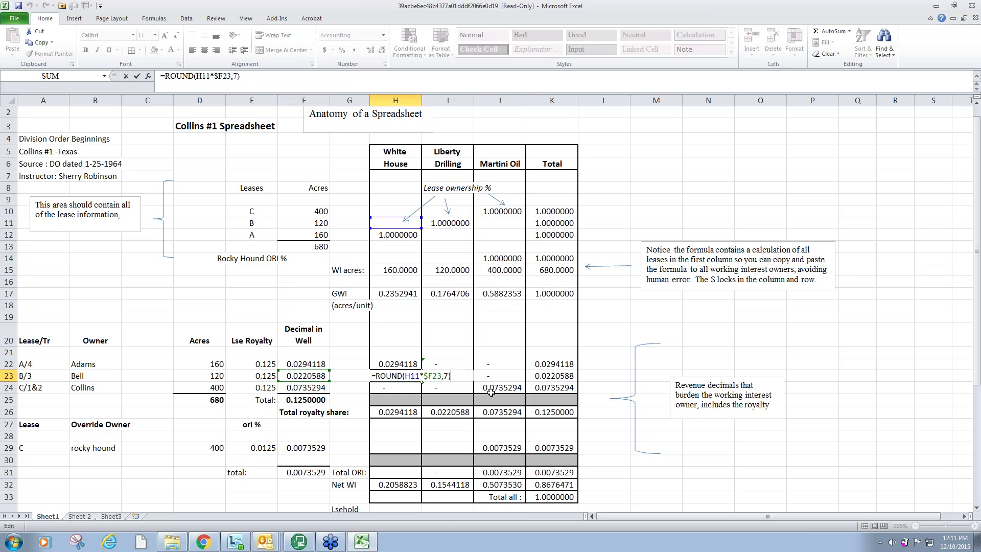
pyautogui.press('Return')
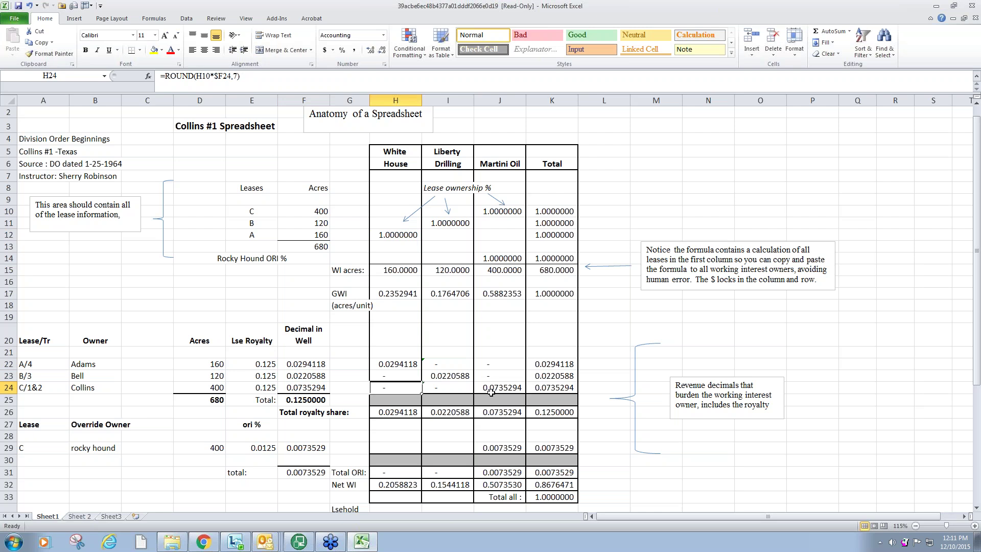
pyautogui.press('F2')
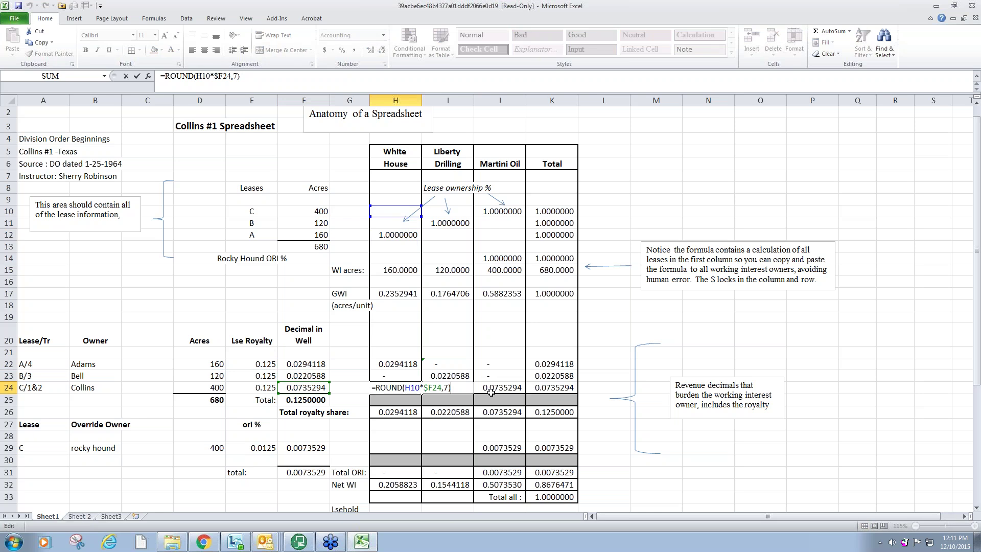
pyautogui.press('Return')
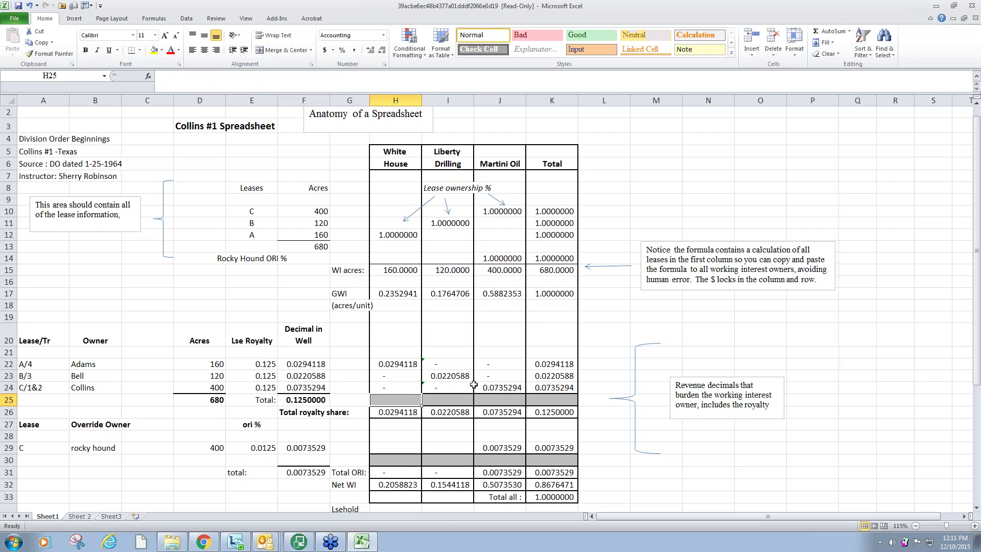
# Copy the White House royalty formulas from H22:H24 to the Liberty Drilling and Martini Oil cells I22:J24
pyautogui.moveTo(397, 360); pyautogui.dragTo(393, 384)
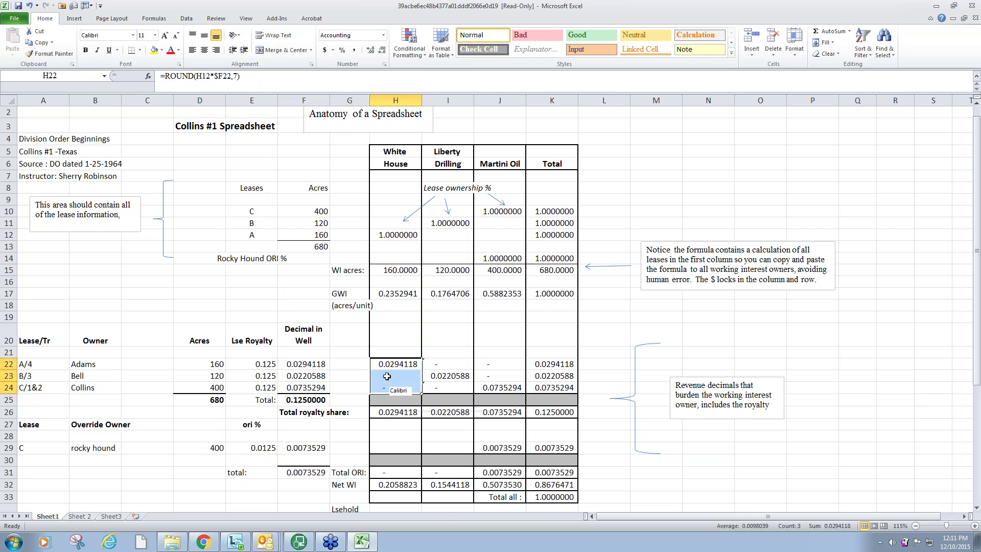
pyautogui.rightClick(390, 380)
pyautogui.click(412, 214)
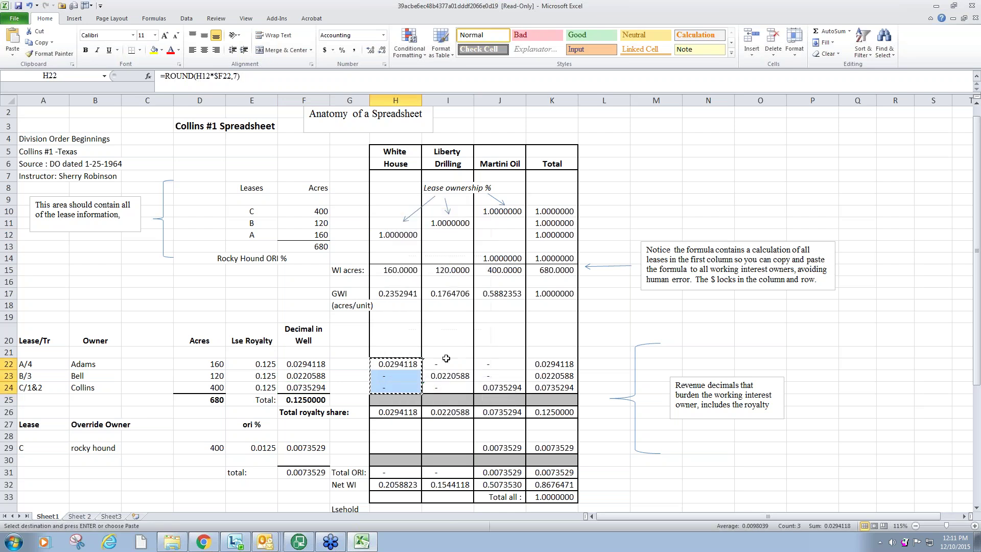
pyautogui.moveTo(444, 363); pyautogui.dragTo(486, 381)
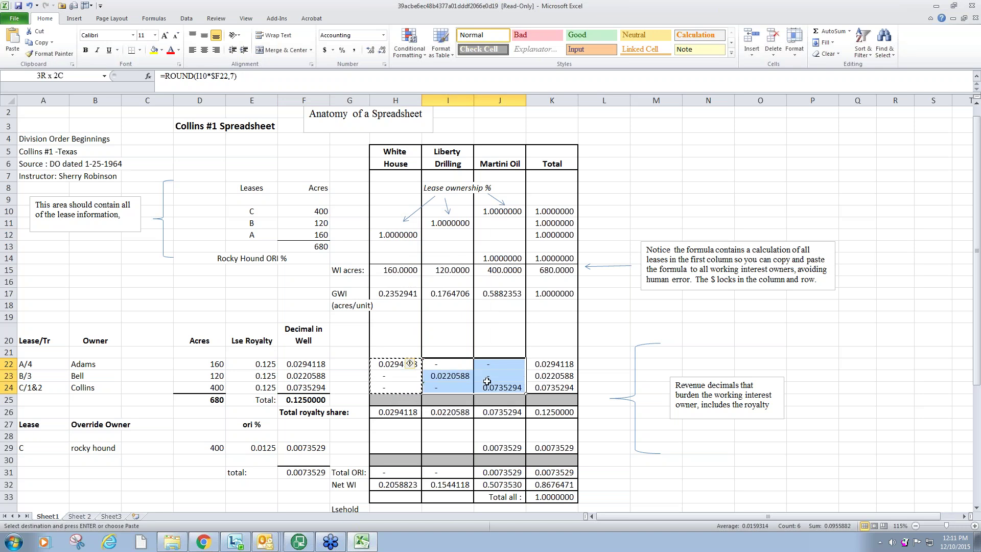
pyautogui.press('Return')
pyautogui.click(480, 364)
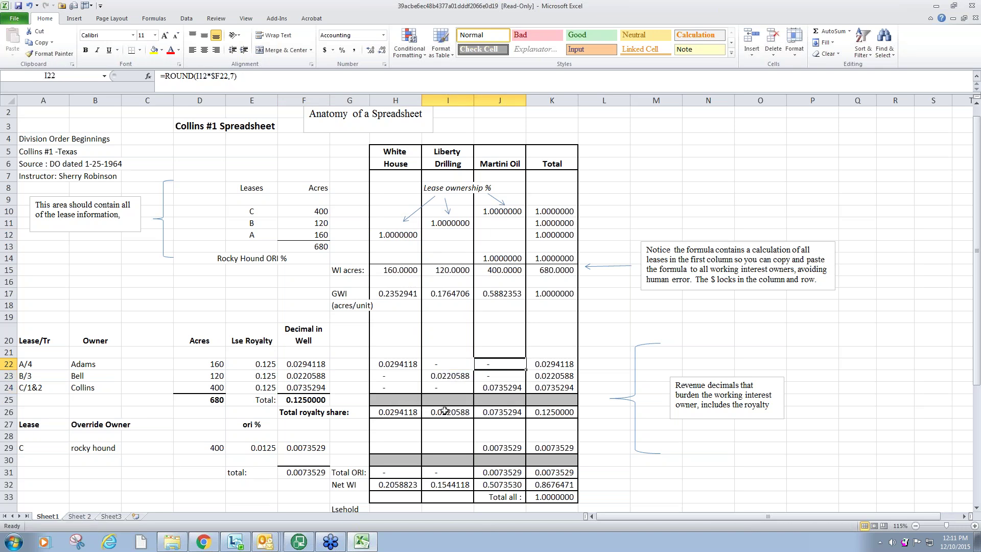
# Check the range summed by the White House total royalty share formula in H26
pyautogui.click(388, 413)
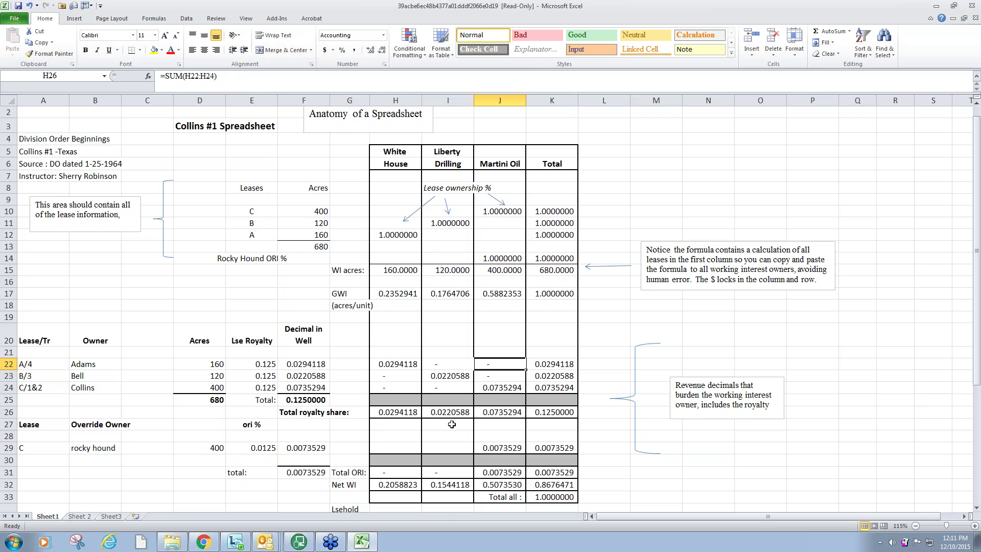
pyautogui.press('F2')
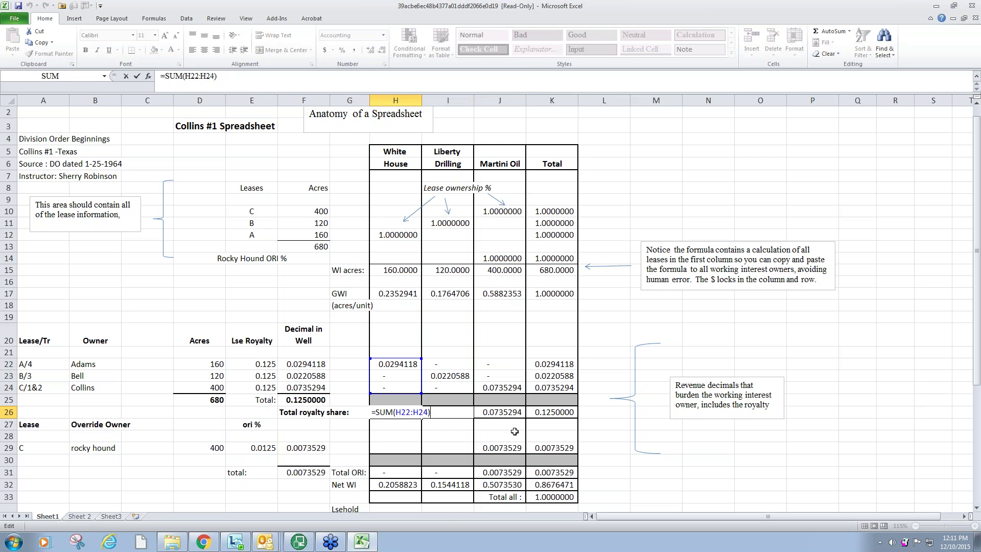
pyautogui.press('Return')
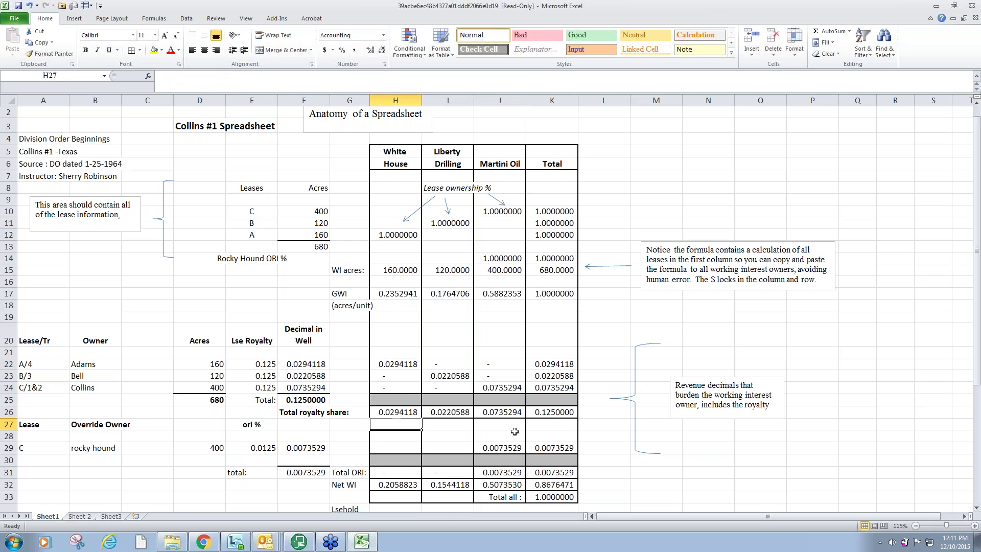
# Copy the total royalty share formula from H26 to the Liberty Drilling and Martini Oil cells I26:J26
pyautogui.click(409, 412)
pyautogui.rightClick(401, 415)
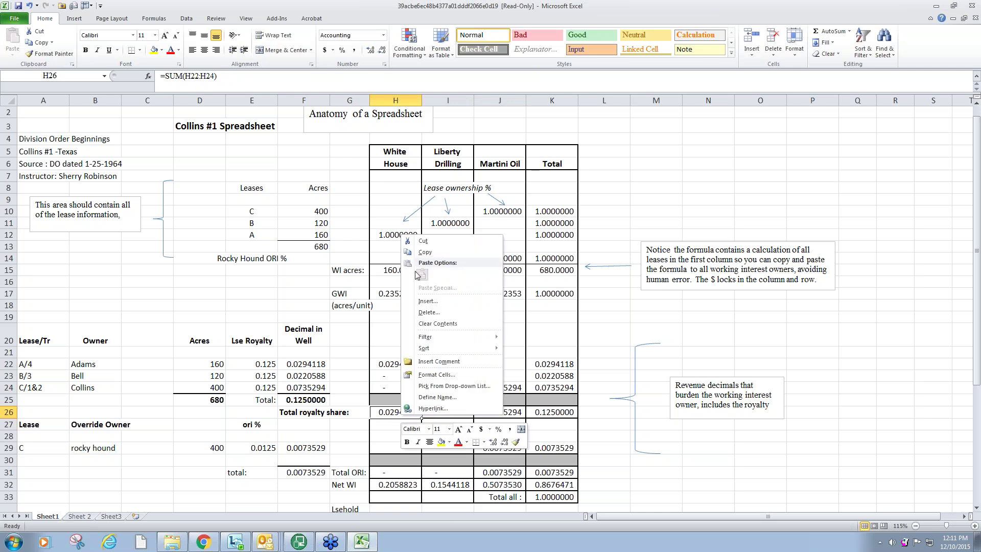
pyautogui.click(425, 251)
pyautogui.moveTo(445, 413); pyautogui.dragTo(489, 413)
pyautogui.press('Return')
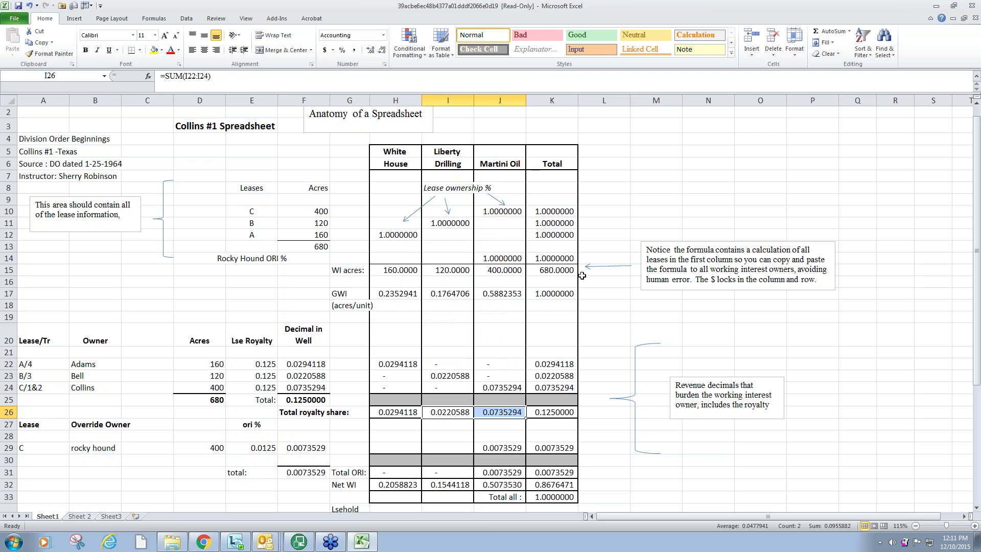
# Review the Total column sums for GWI in K17, WI acres in K15 and total royalty share in K26
pyautogui.click(555, 293)
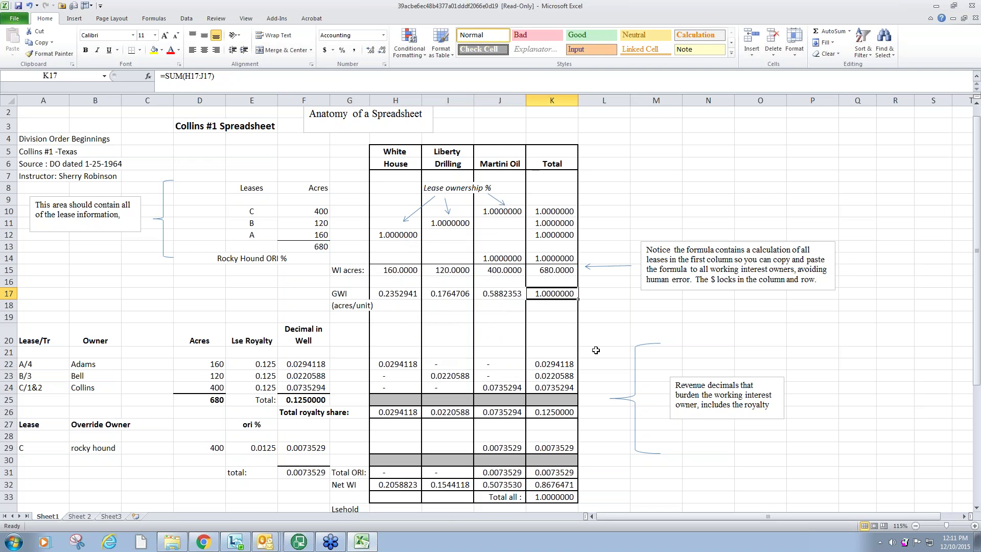
pyautogui.click(559, 269)
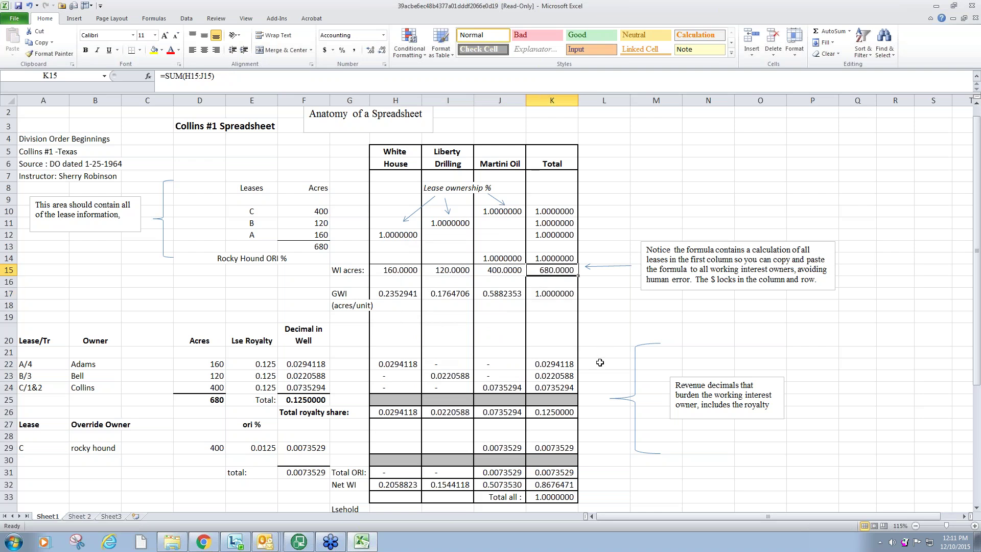
pyautogui.click(556, 412)
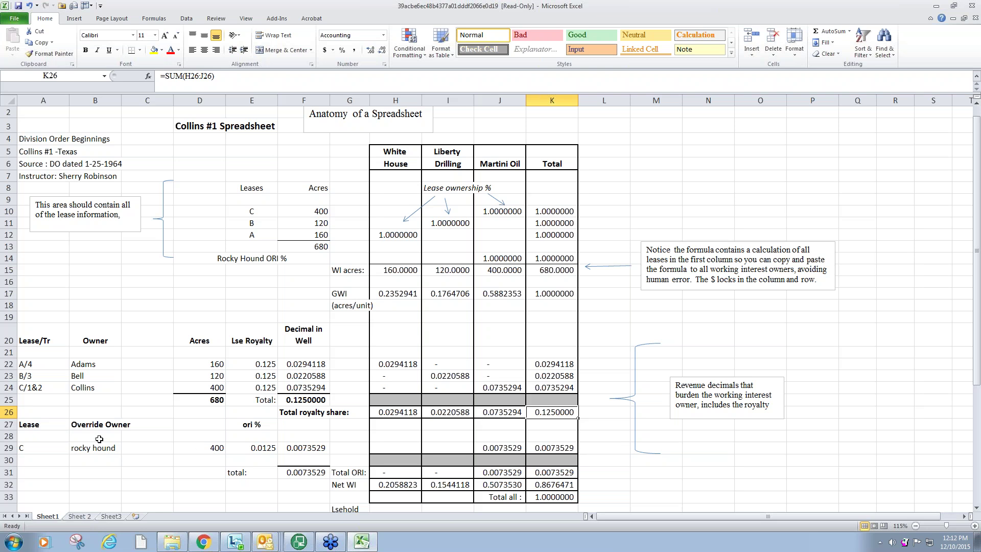
# Review the rocky hound override row's ori % in E29 and the decimal formula in F29
pyautogui.click(47, 449)
pyautogui.click(90, 448)
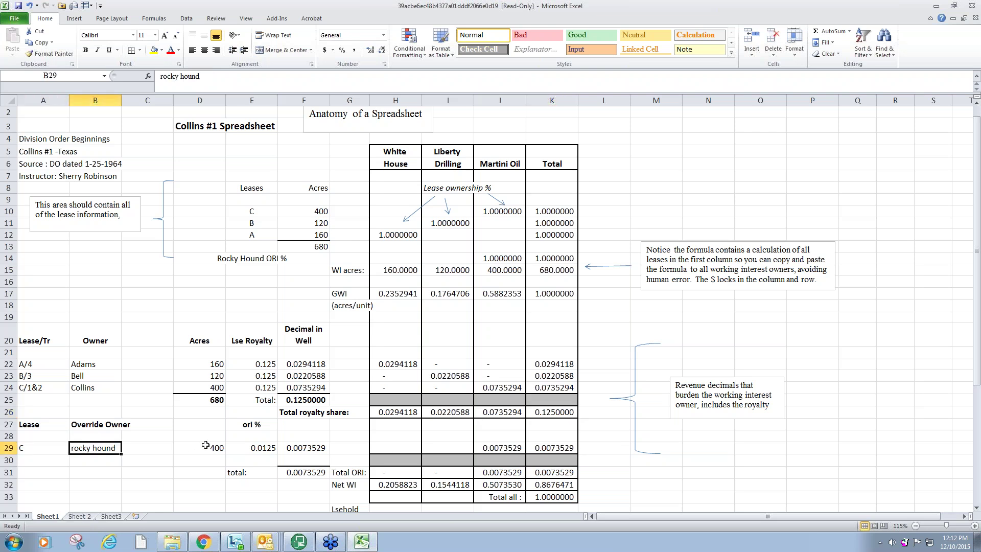
pyautogui.click(264, 448)
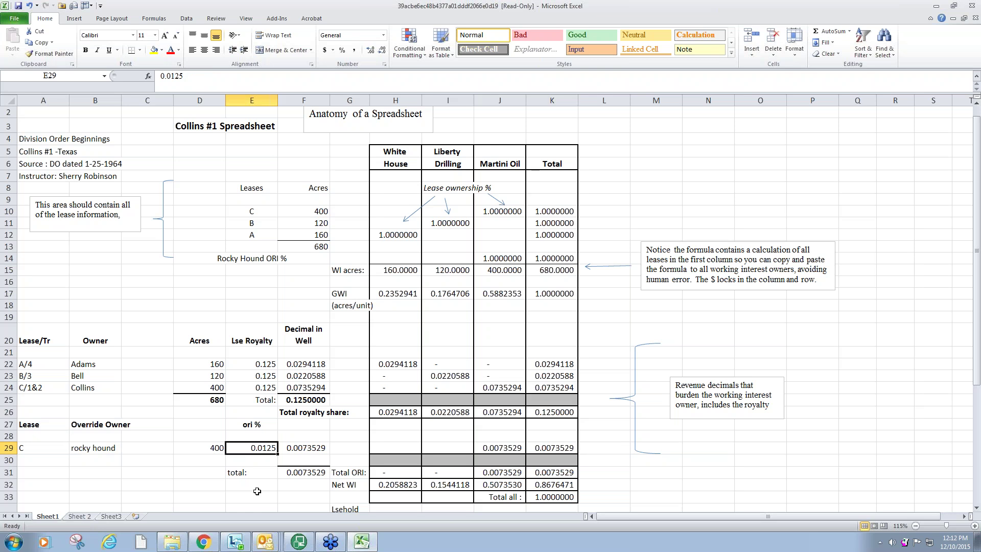
pyautogui.click(308, 446)
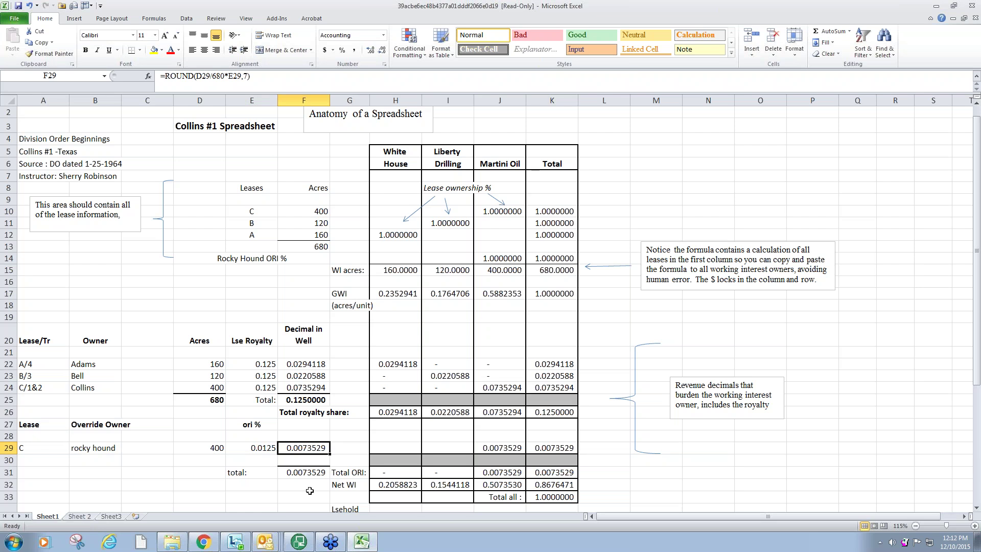
pyautogui.press('F2')
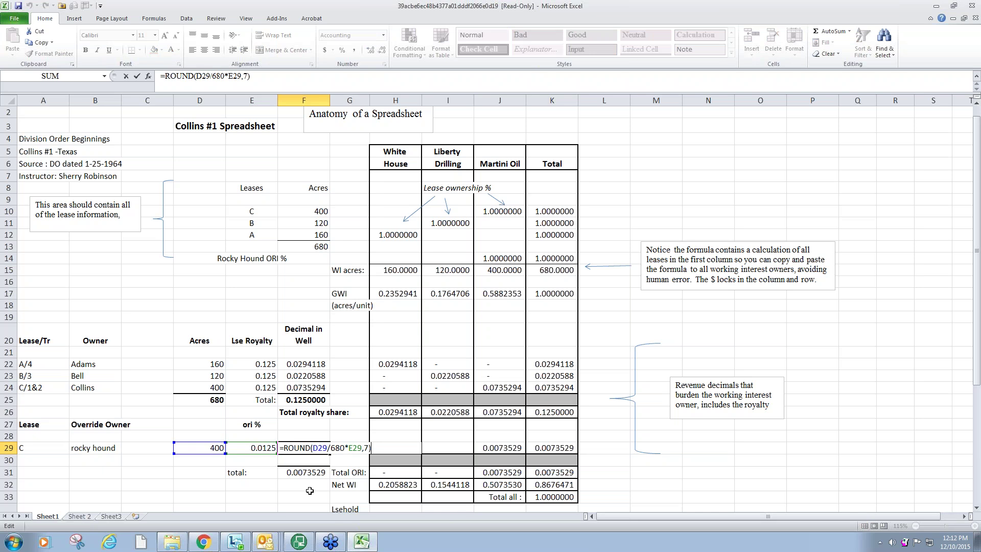
pyautogui.press('Return')
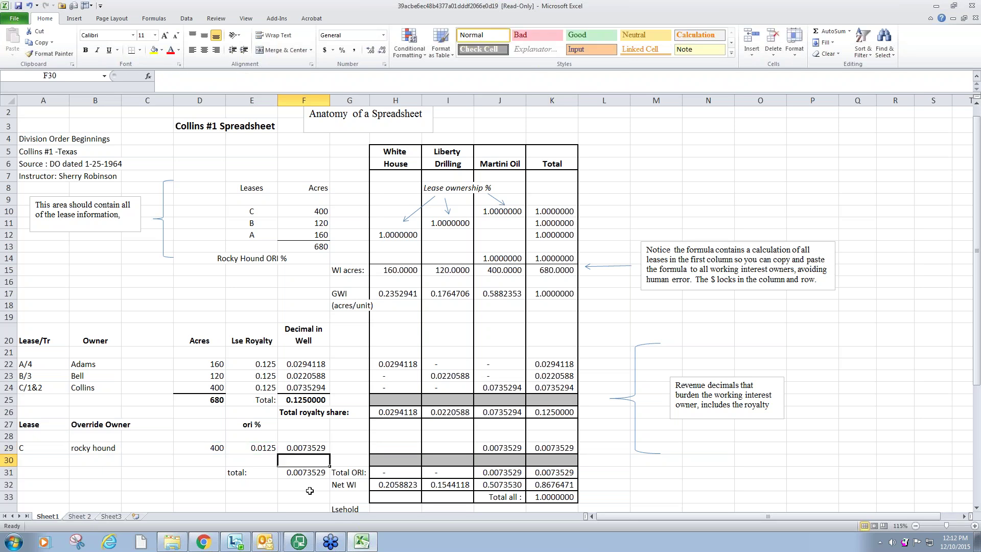
pyautogui.click(308, 451)
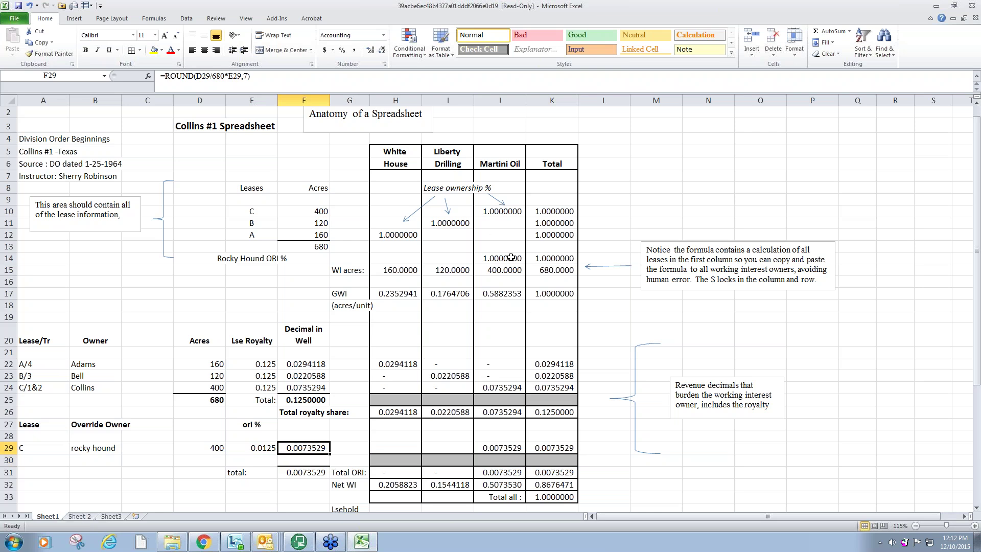
# Check the rocky hound override cells for Martini Oil, Liberty Drilling and White House in J29, I29 and H29
pyautogui.click(507, 449)
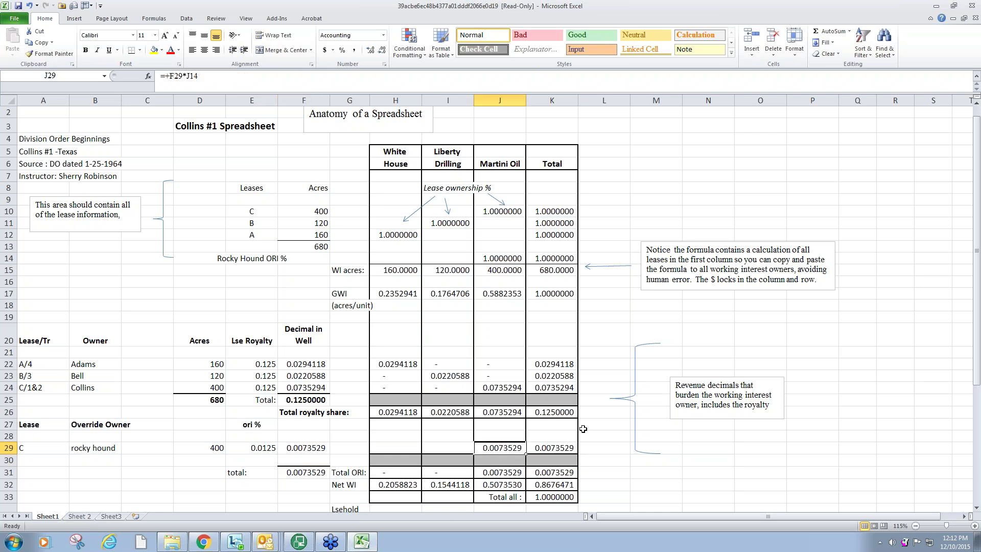
pyautogui.click(449, 447)
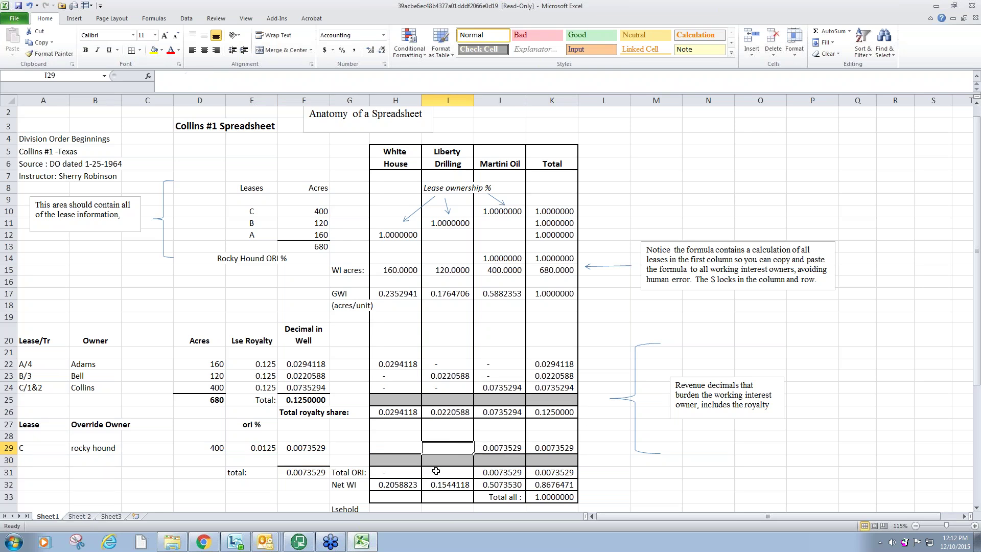
pyautogui.click(392, 448)
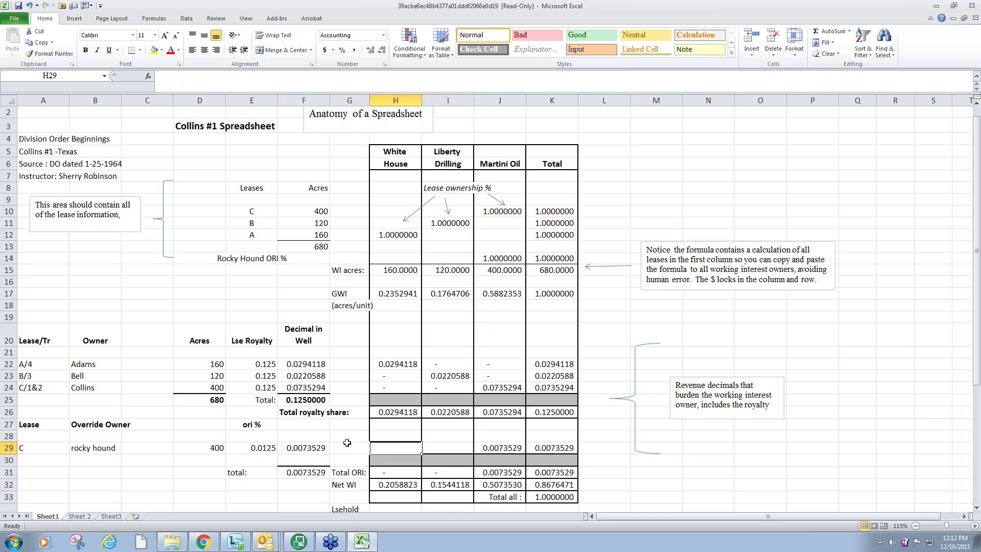
# Review the Total ORI formulas across H31:K31 and the White House Net WI formula in H32
pyautogui.click(402, 472)
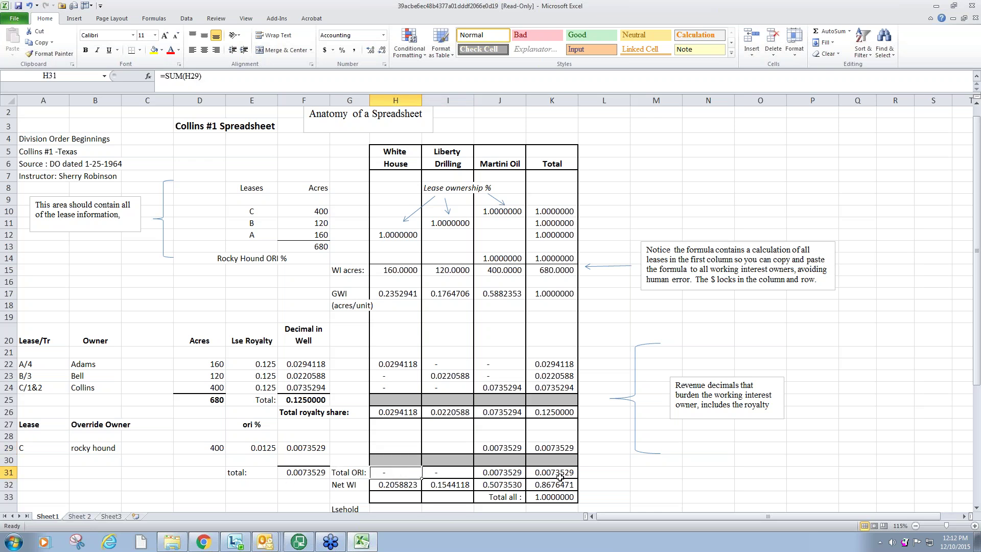
pyautogui.click(444, 471)
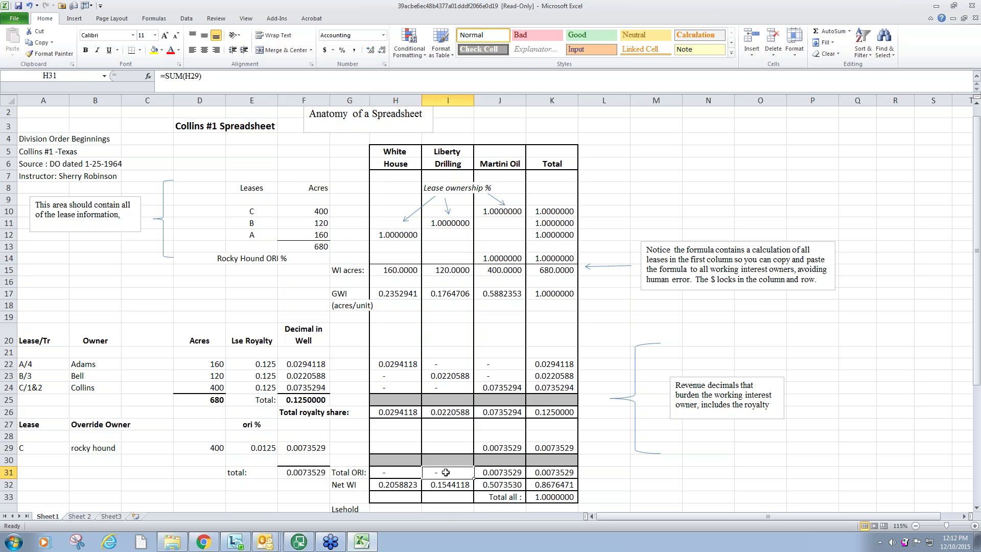
pyautogui.click(499, 473)
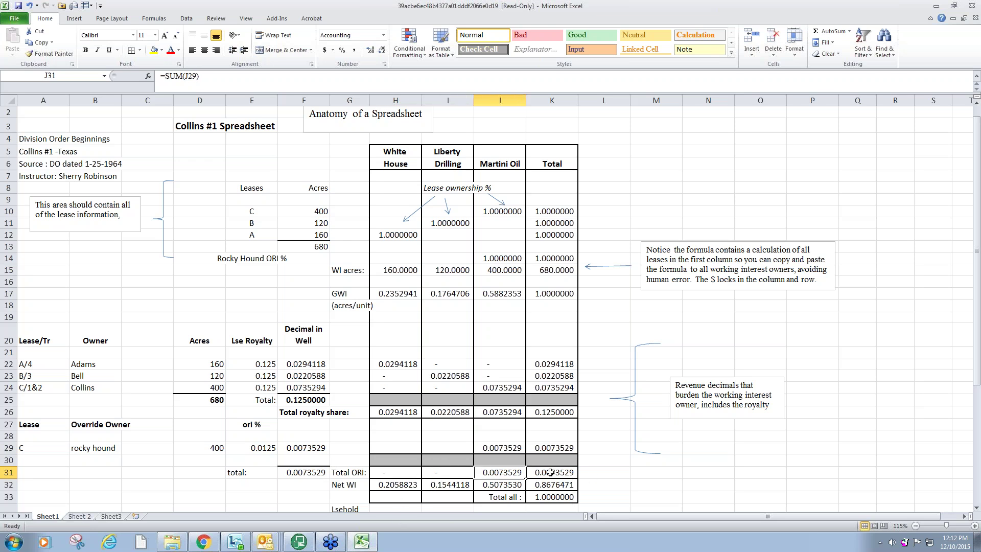
pyautogui.click(551, 471)
pyautogui.click(387, 485)
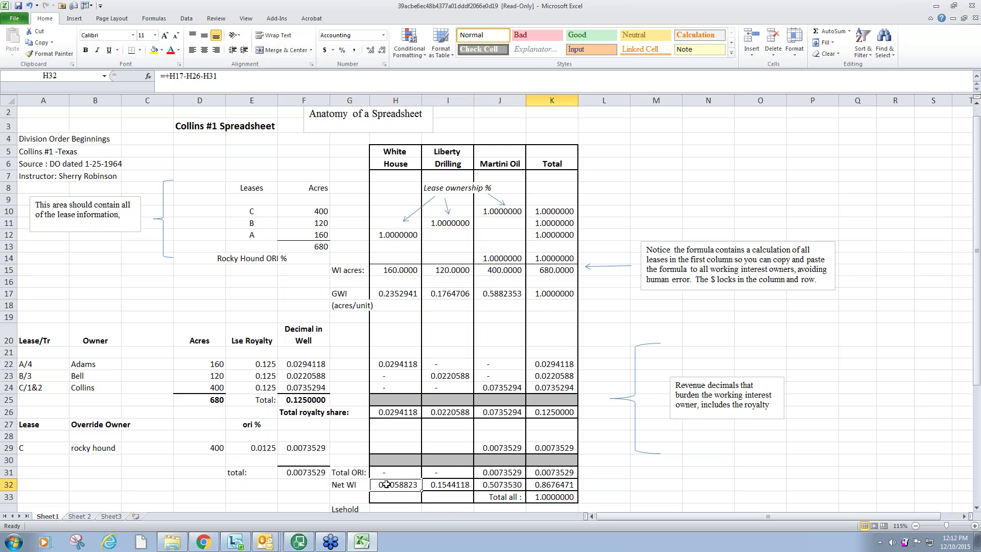
# Format the Net WI label and the three owners' values in G32:J32 as bold light green text
pyautogui.click(598, 478)
pyautogui.press('Down')
pyautogui.press('Down')
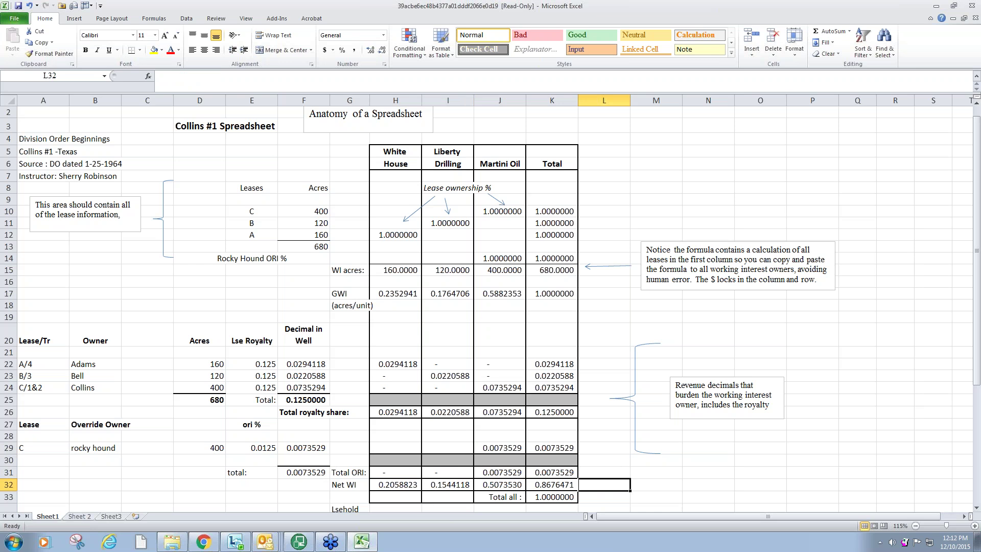
pyautogui.scroll(-1, 598, 478)
pyautogui.press('Down')
pyautogui.press('Down')
pyautogui.press('Down')
pyautogui.press('Down')
pyautogui.press('Down')
pyautogui.scroll(-2, 515, 425)
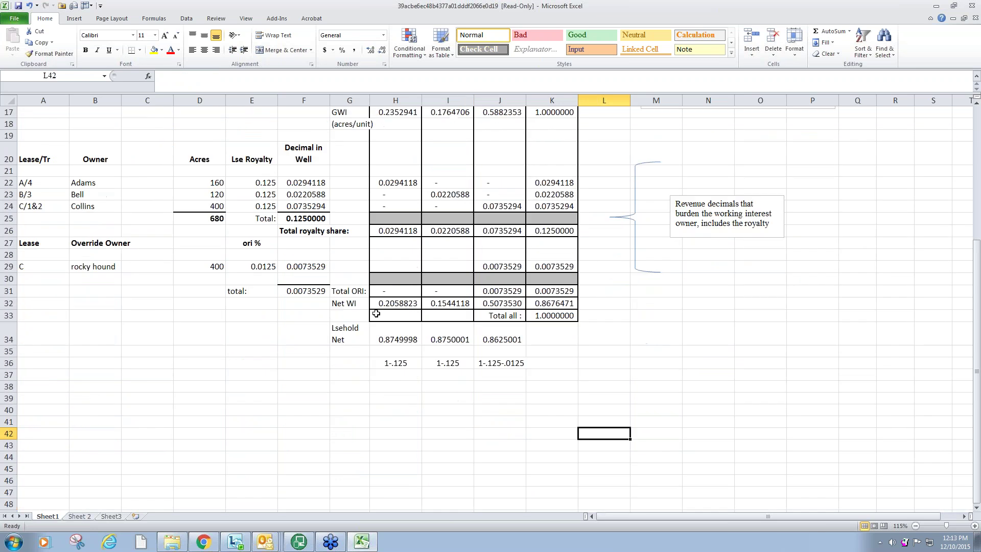
pyautogui.click(337, 301)
pyautogui.scroll(1, 337, 301)
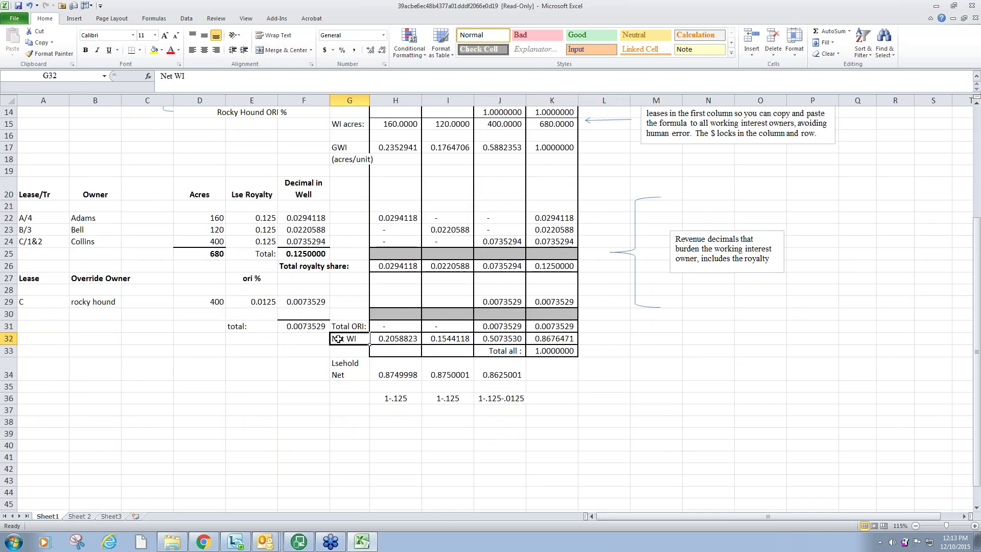
pyautogui.moveTo(338, 339); pyautogui.dragTo(516, 338)
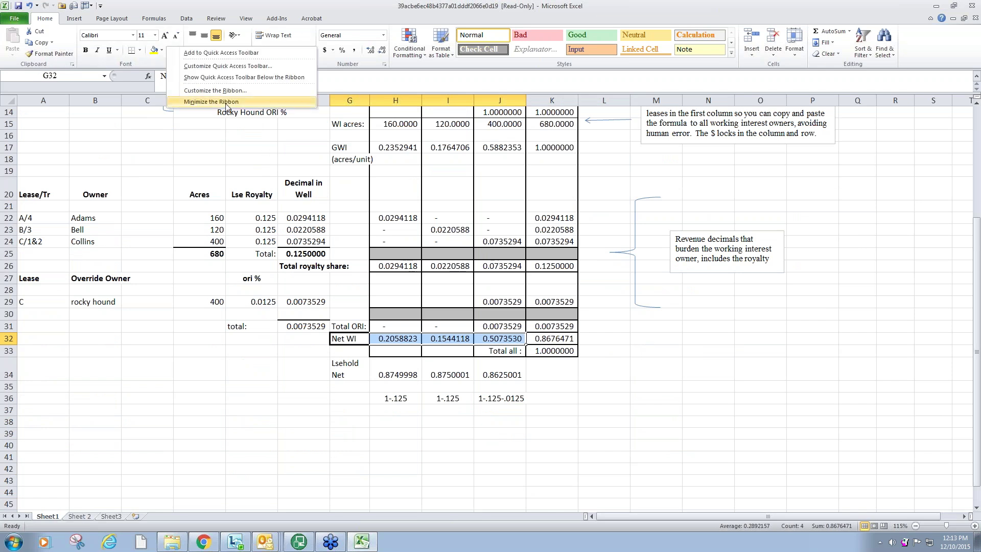
pyautogui.click(179, 50)
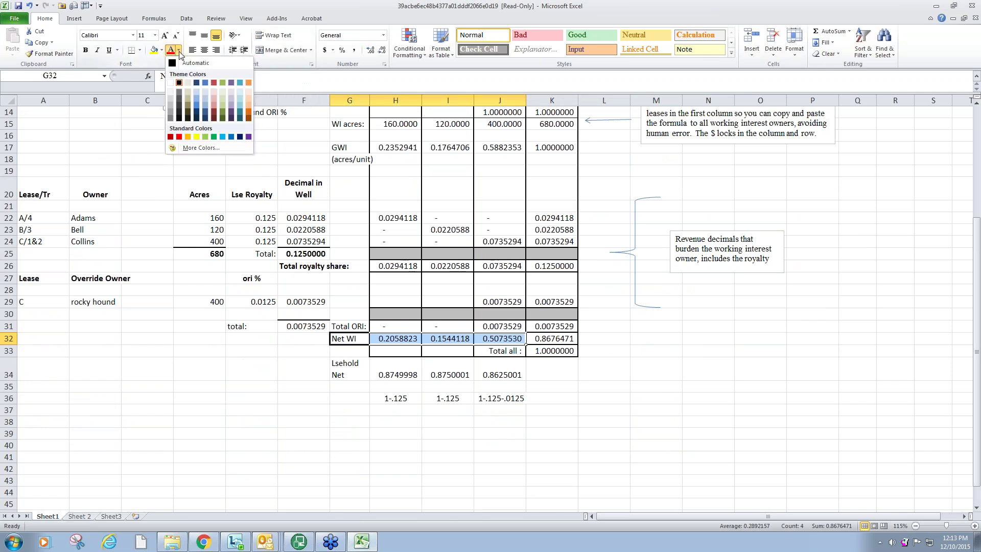
pyautogui.click(205, 137)
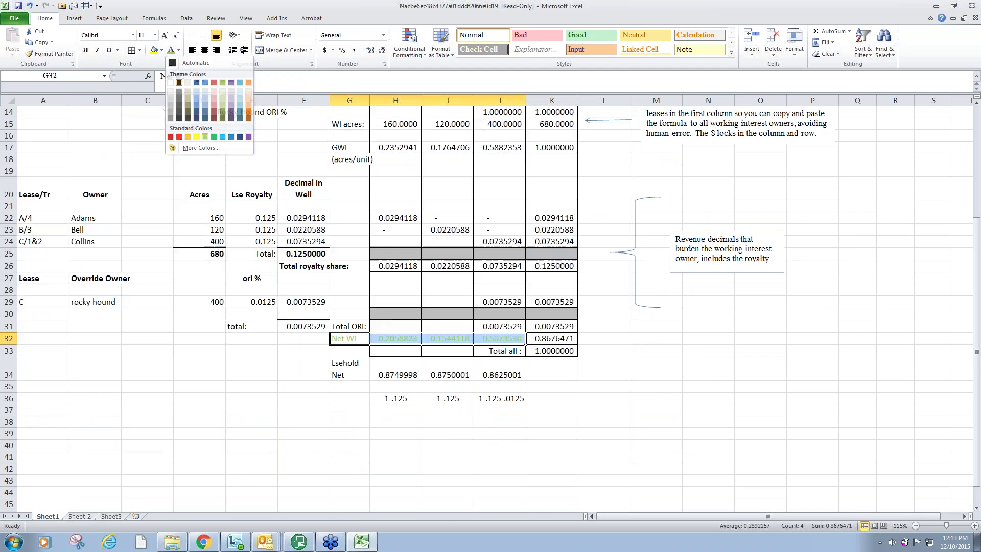
pyautogui.click(86, 50)
pyautogui.click(348, 444)
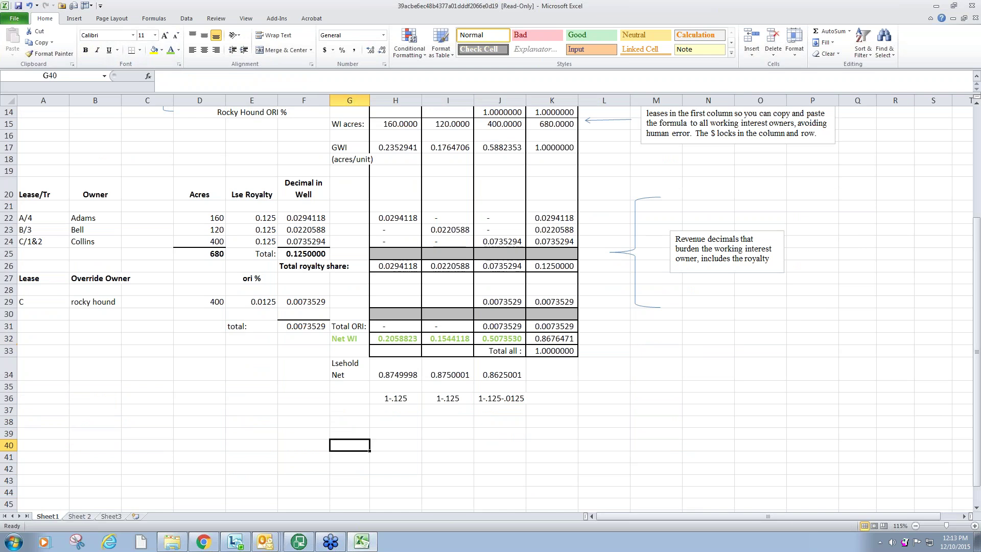
# Freeze the panes at cell E7 so rows 1–6 and columns A–D stay fixed
pyautogui.click(399, 340)
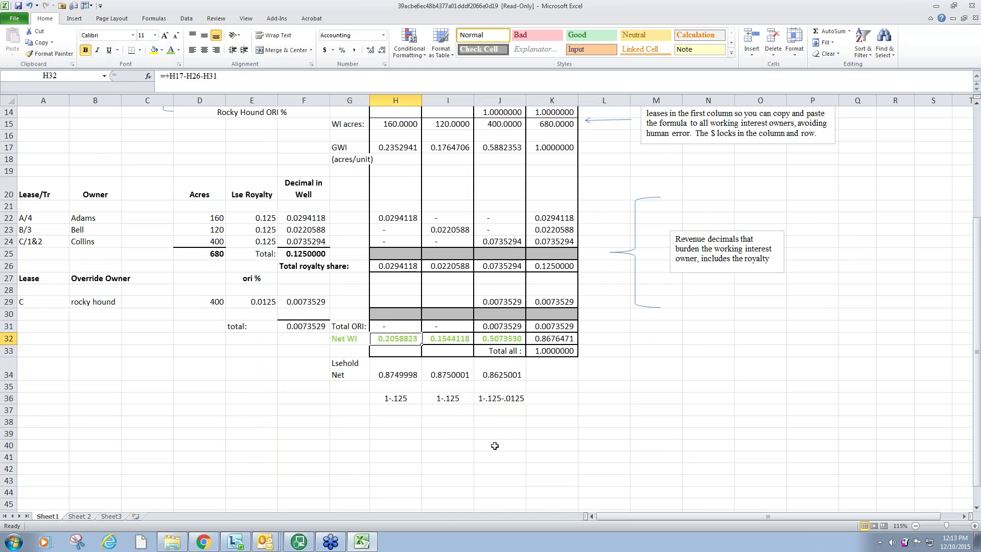
pyautogui.click(335, 337)
pyautogui.press('Up')
pyautogui.press('Up')
pyautogui.press('Up')
pyautogui.press('Up')
pyautogui.press('Up')
pyautogui.press('Up')
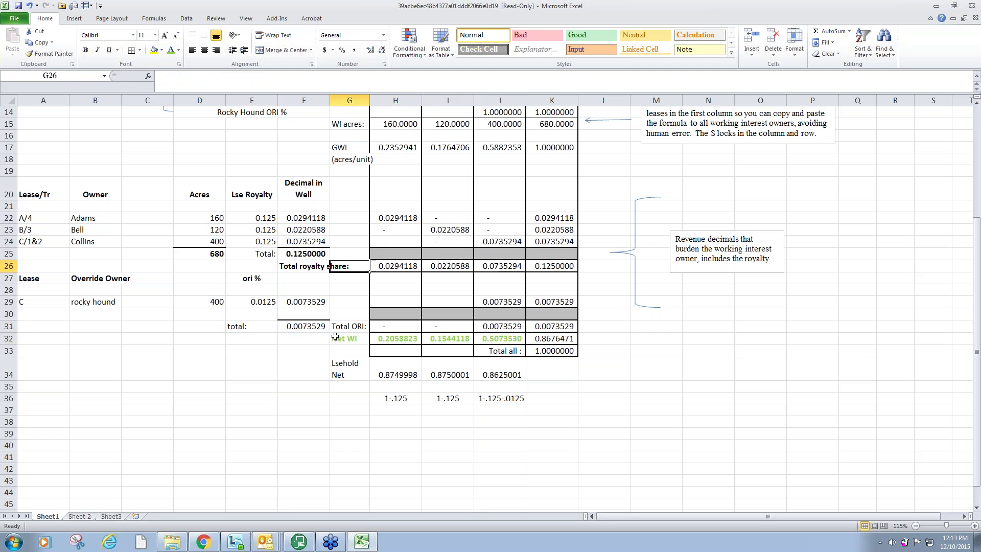
pyautogui.press('Up')
pyautogui.press('Up')
pyautogui.press('Up')
pyautogui.press('Up')
pyautogui.press('Up')
pyautogui.press('Up')
pyautogui.press('Up')
pyautogui.press('Up')
pyautogui.press('Up')
pyautogui.press('Up')
pyautogui.press('Up')
pyautogui.press('Up')
pyautogui.press('Up')
pyautogui.press('Up')
pyautogui.press('Up')
pyautogui.press('Up')
pyautogui.press('Up')
pyautogui.press('Up')
pyautogui.press('Up')
pyautogui.press('Up')
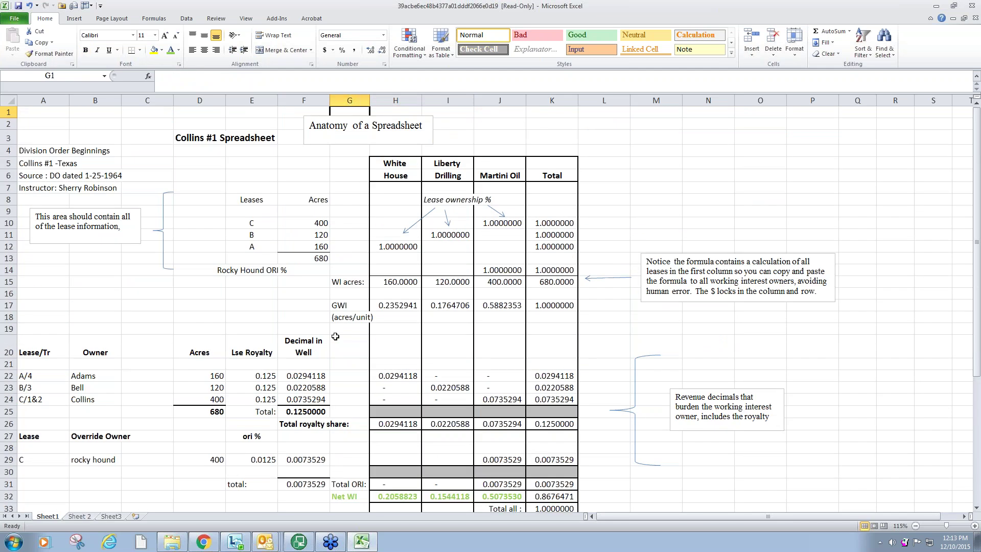
pyautogui.click(261, 188)
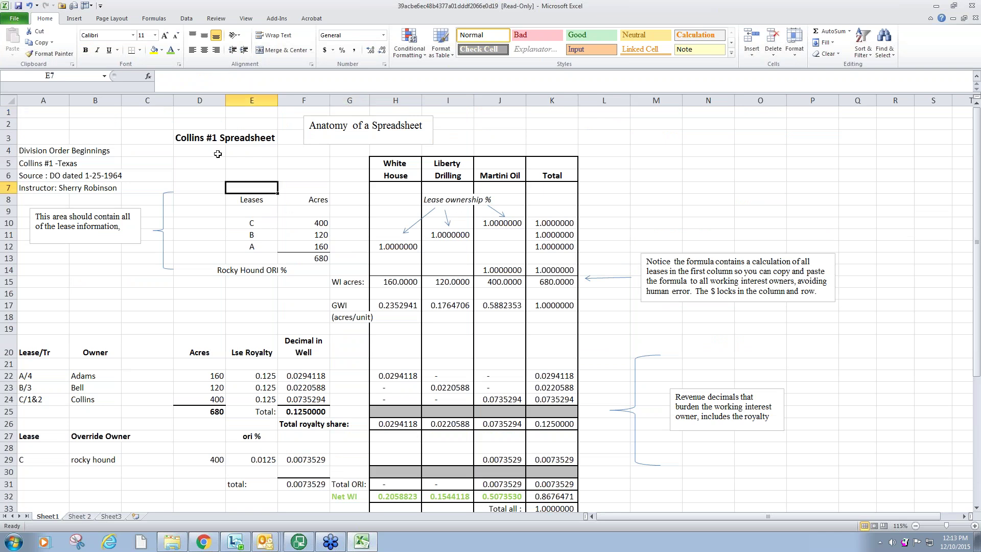
pyautogui.click(245, 20)
pyautogui.click(351, 44)
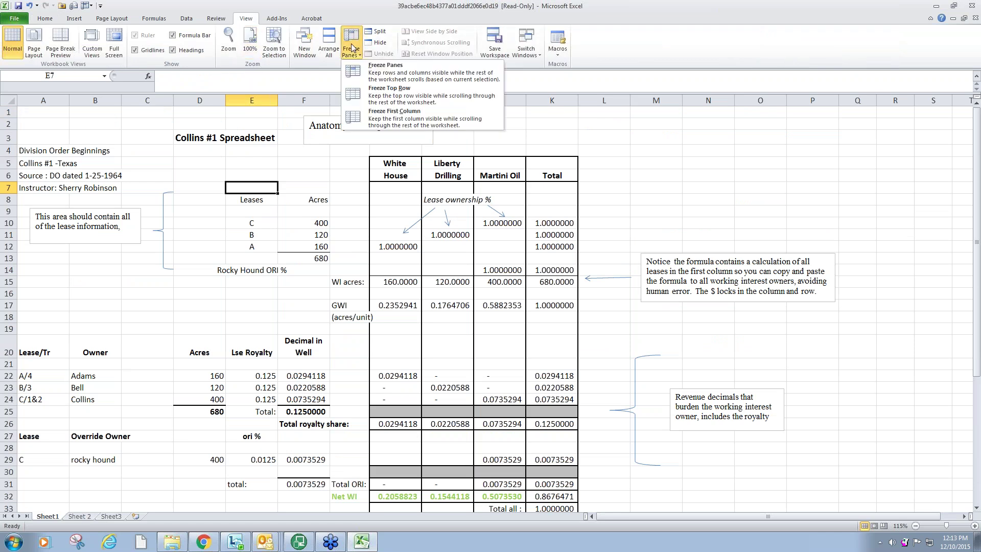
pyautogui.click(388, 75)
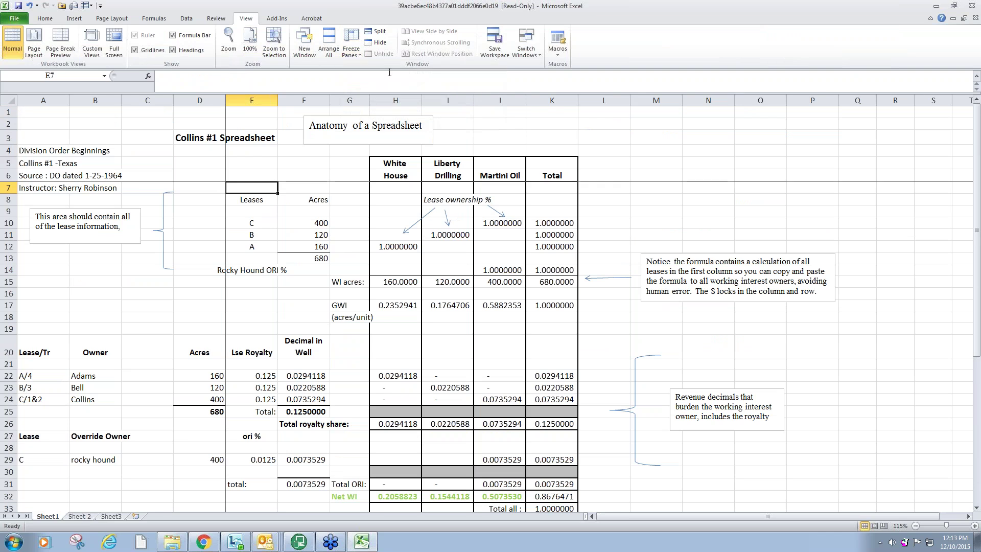
# Scroll down the sheet to row 44 to examine how the frozen owner headings behave above the lower rows
pyautogui.press('Down')
pyautogui.press('Down')
pyautogui.press('Down')
pyautogui.press('Down')
pyautogui.press('Down')
pyautogui.press('Down')
pyautogui.press('Down')
pyautogui.press('Down')
pyautogui.press('Down')
pyautogui.press('Down')
pyautogui.press('Down')
pyautogui.press('Down')
pyautogui.press('Down')
pyautogui.press('Down')
pyautogui.press('Down')
pyautogui.press('Down')
pyautogui.press('Down')
pyautogui.press('Down')
pyautogui.press('Down')
pyautogui.press('Down')
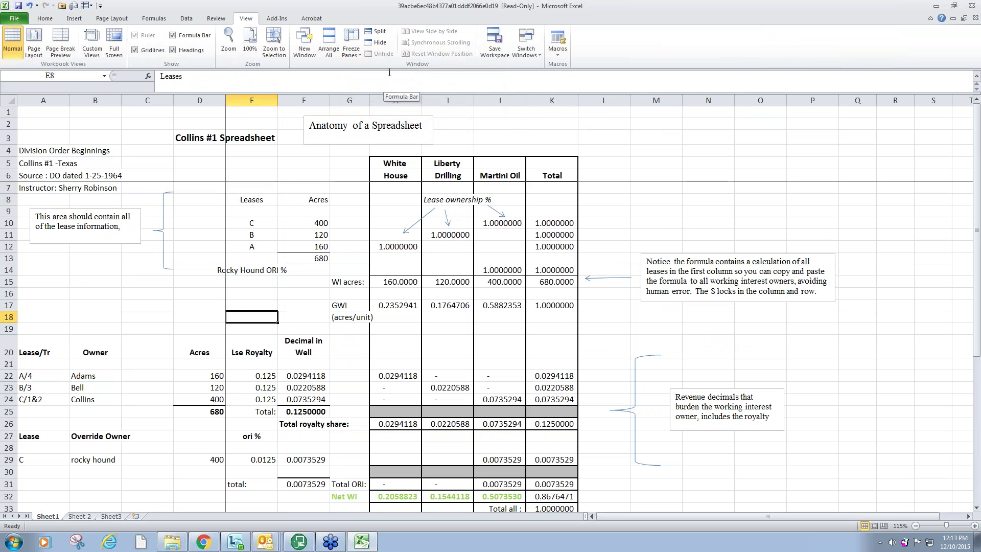
pyautogui.press('Down')
pyautogui.press('Down')
pyautogui.press('Down')
pyautogui.press('Down')
pyautogui.press('Down')
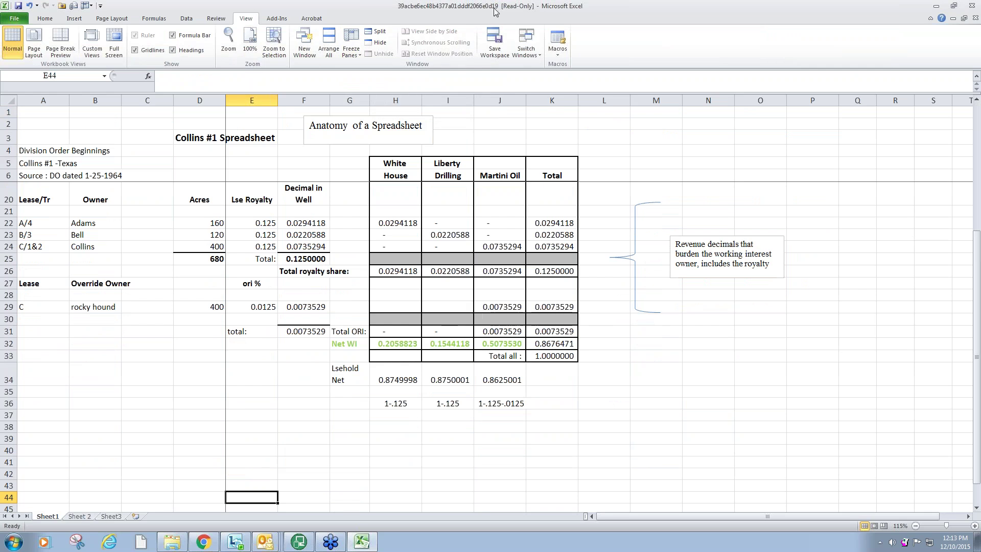
# Inspect which cells the White House Net WI formula in H32 references
pyautogui.click(402, 345)
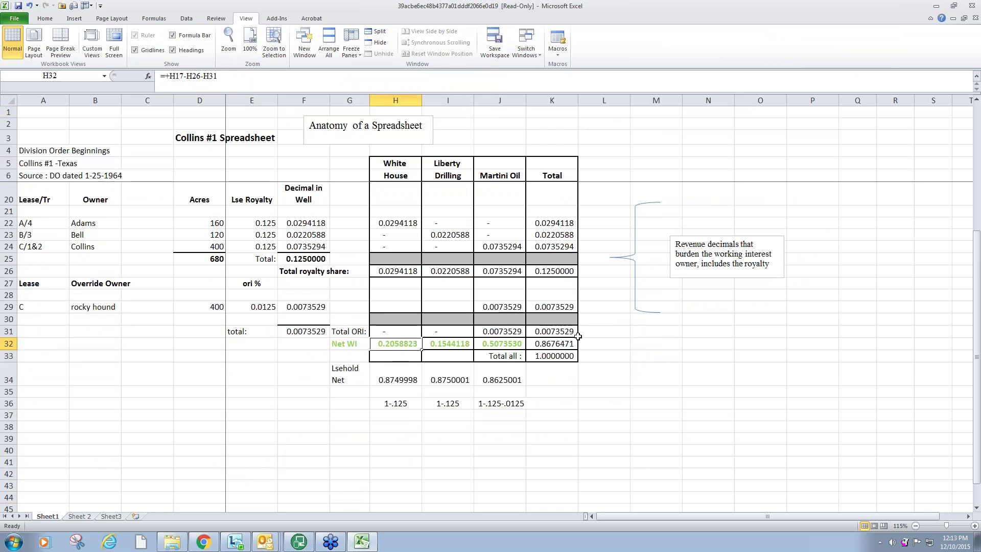
pyautogui.press('F2')
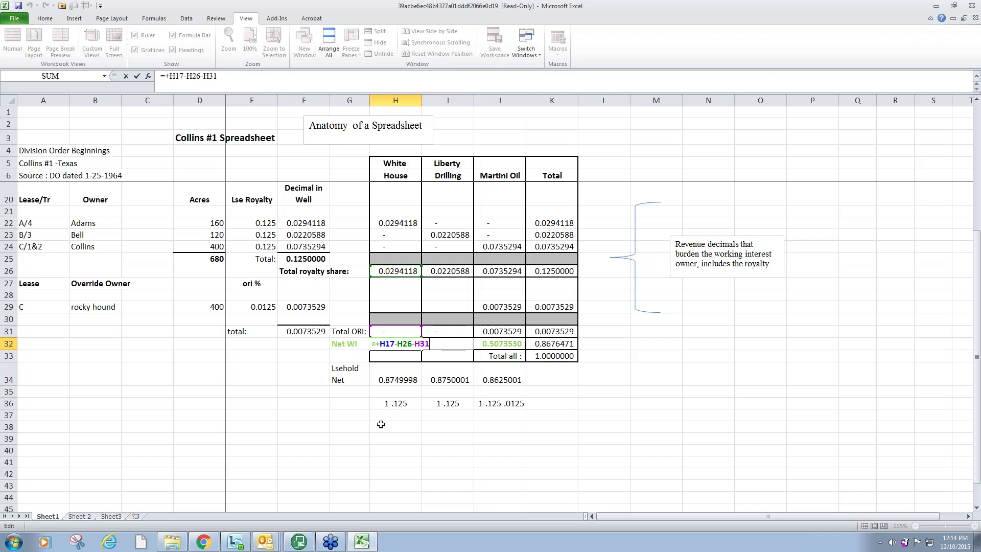
pyautogui.press('Return')
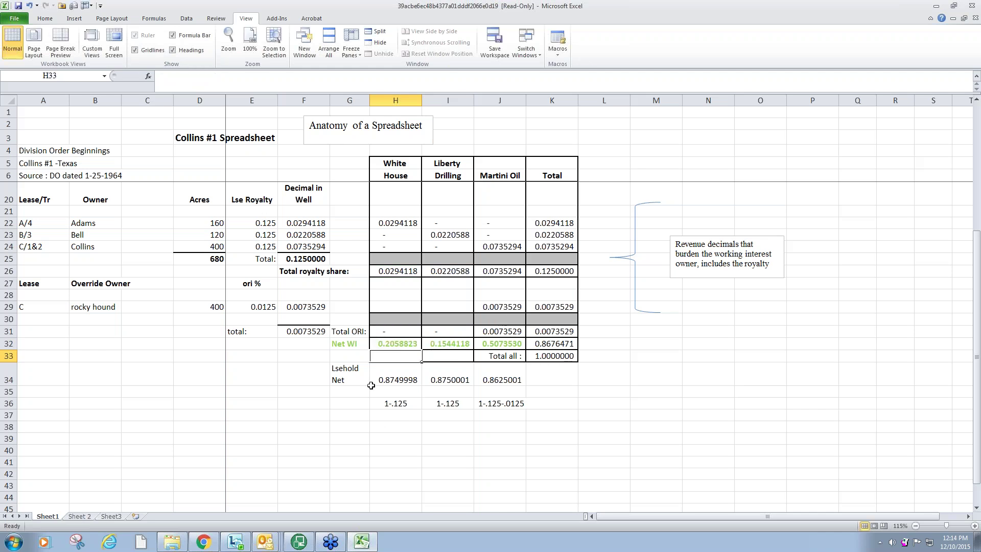
# Copy the Net WI formula from H32 to the Liberty Drilling and Martini Oil cells I32:J32
pyautogui.click(396, 341)
pyautogui.rightClick(397, 342)
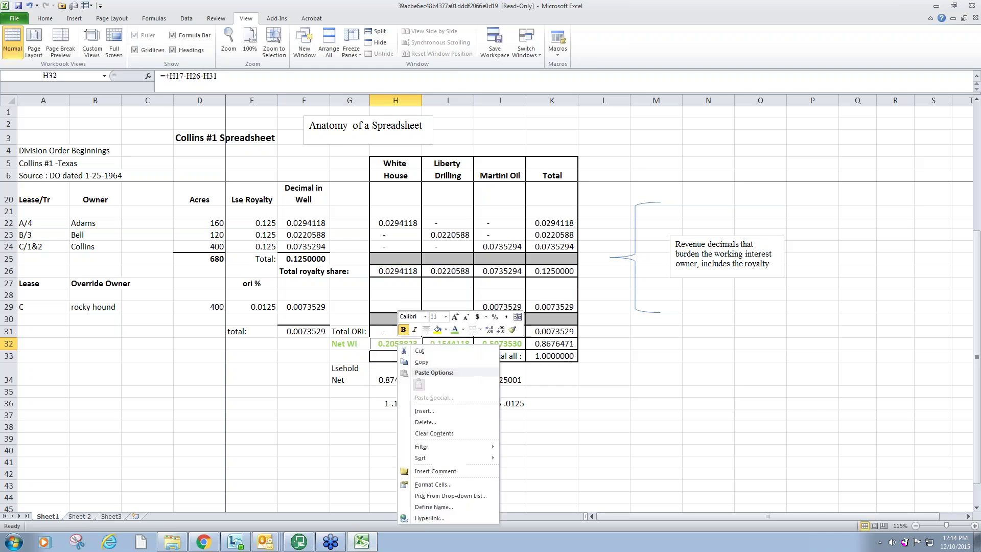
pyautogui.click(420, 361)
pyautogui.moveTo(446, 343); pyautogui.dragTo(490, 345)
pyautogui.press('Return')
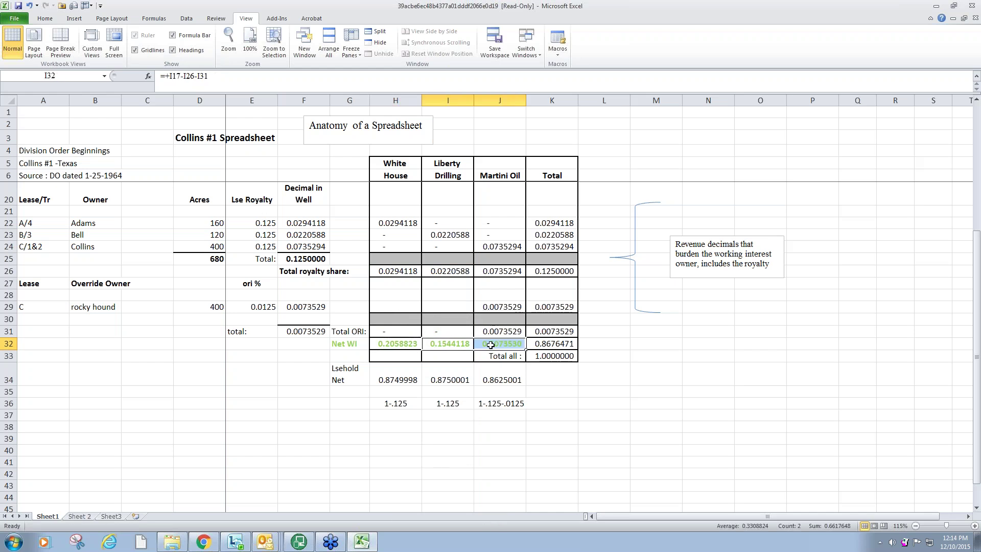
# Inspect which cells the copied Net WI formulas for Liberty Drilling in I32 and Martini Oil in J32 reference
pyautogui.click(501, 428)
pyautogui.click(451, 345)
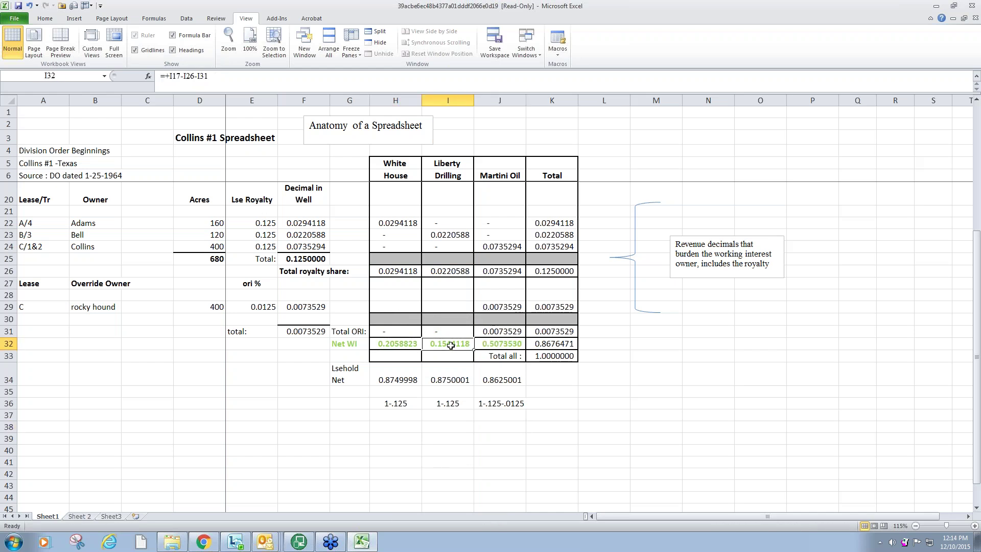
pyautogui.doubleClick(451, 345)
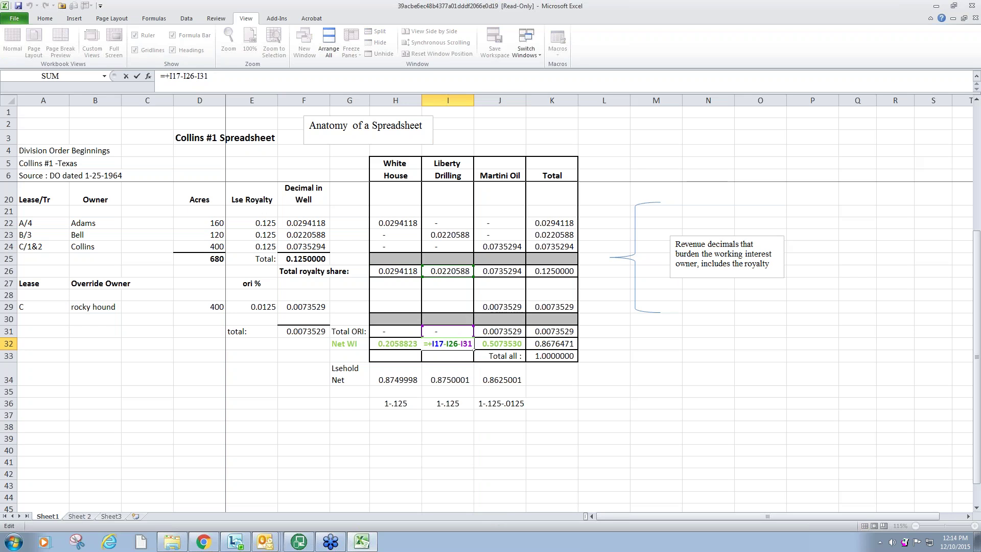
pyautogui.press('Return')
pyautogui.click(515, 345)
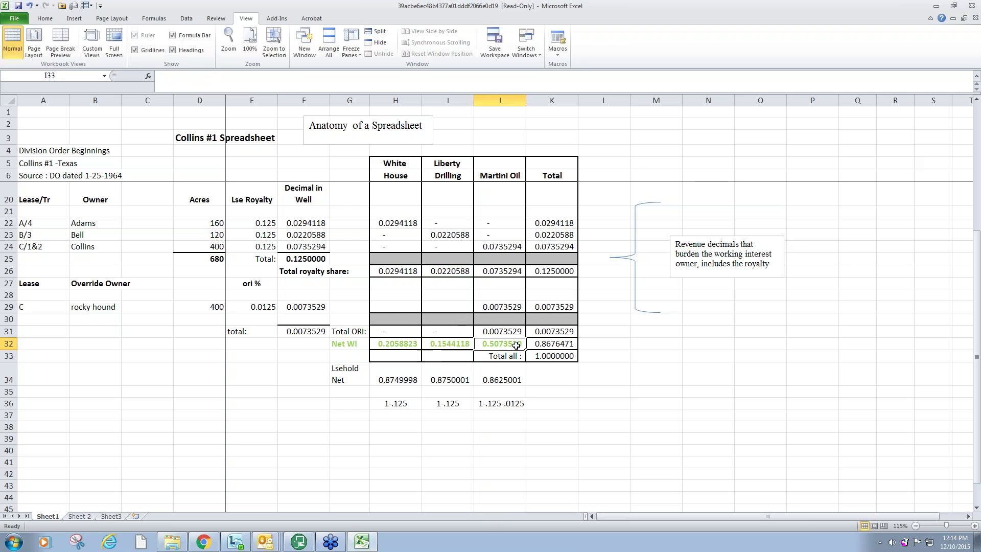
pyautogui.doubleClick(516, 346)
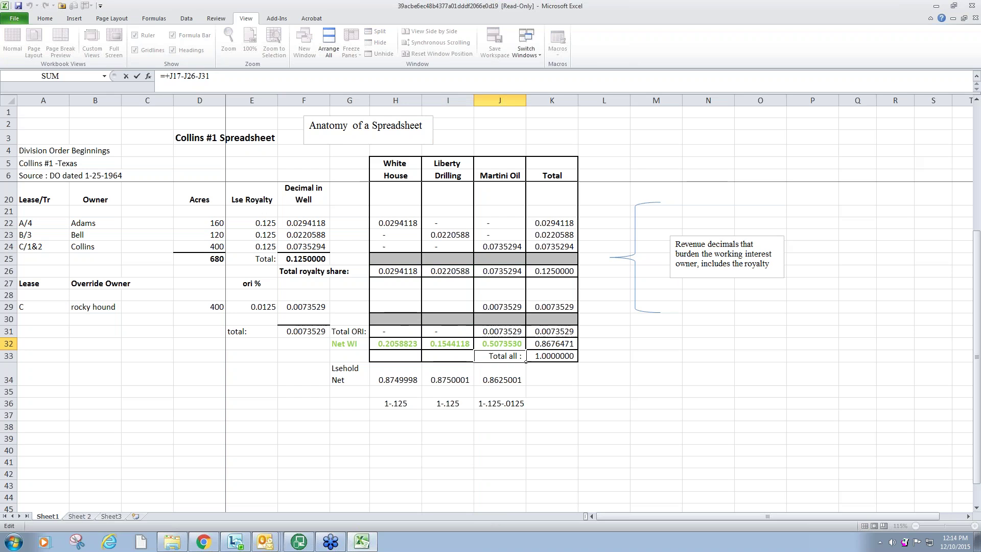
pyautogui.press('Return')
pyautogui.click(550, 439)
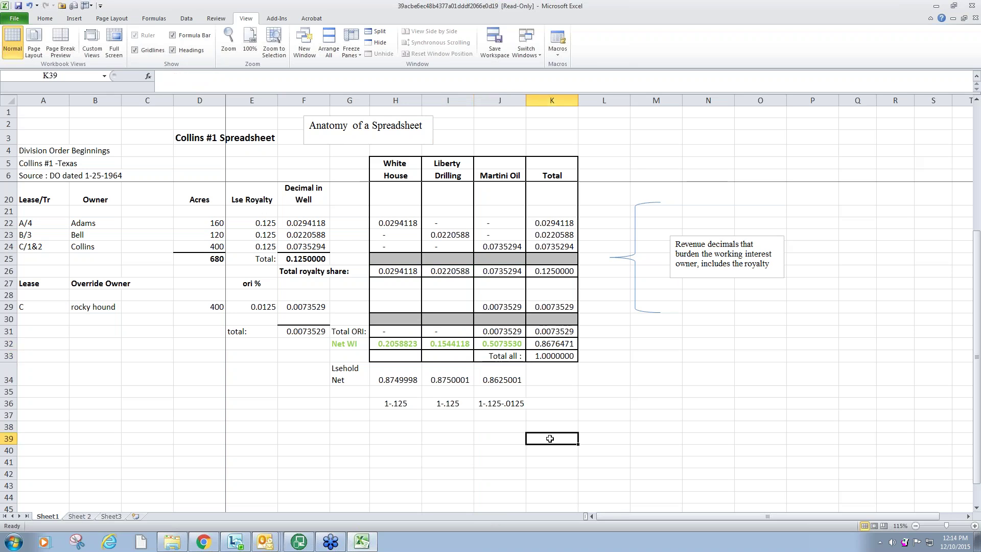
# Review the lease ownership percentages in H10:J14 and the White House WI acres formula in H15
pyautogui.press('Up')
pyautogui.press('Up')
pyautogui.press('Up')
pyautogui.press('Up')
pyautogui.press('Up')
pyautogui.press('Up')
pyautogui.press('Up')
pyautogui.press('Up')
pyautogui.press('Up')
pyautogui.press('Up')
pyautogui.press('Up')
pyautogui.press('Up')
pyautogui.press('Up')
pyautogui.press('Up')
pyautogui.press('Up')
pyautogui.press('Up')
pyautogui.press('Up')
pyautogui.press('Up')
pyautogui.press('Up')
pyautogui.press('Up')
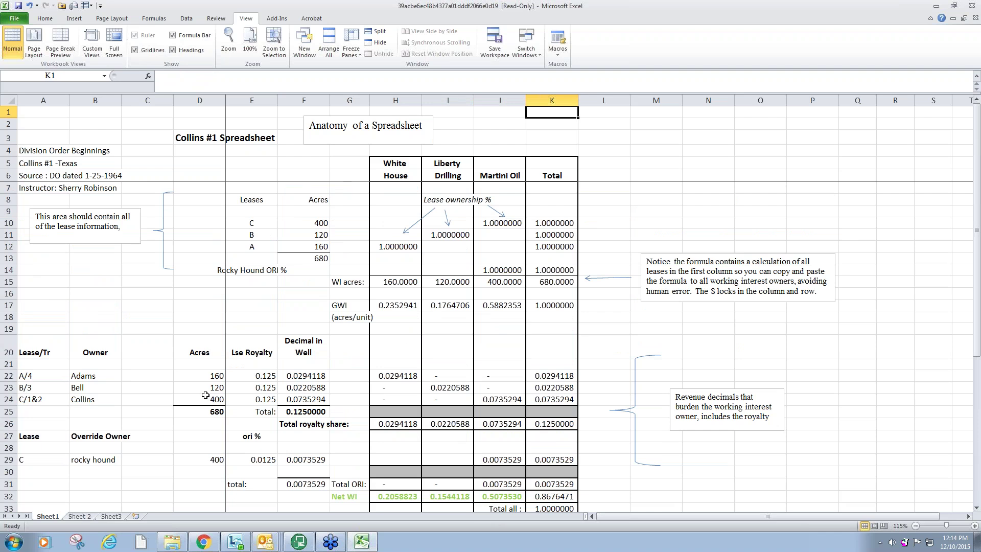
pyautogui.moveTo(383, 223)
pyautogui.mouseDown()
pyautogui.moveTo(498, 236)
pyautogui.moveTo(499, 274)
pyautogui.mouseUp()
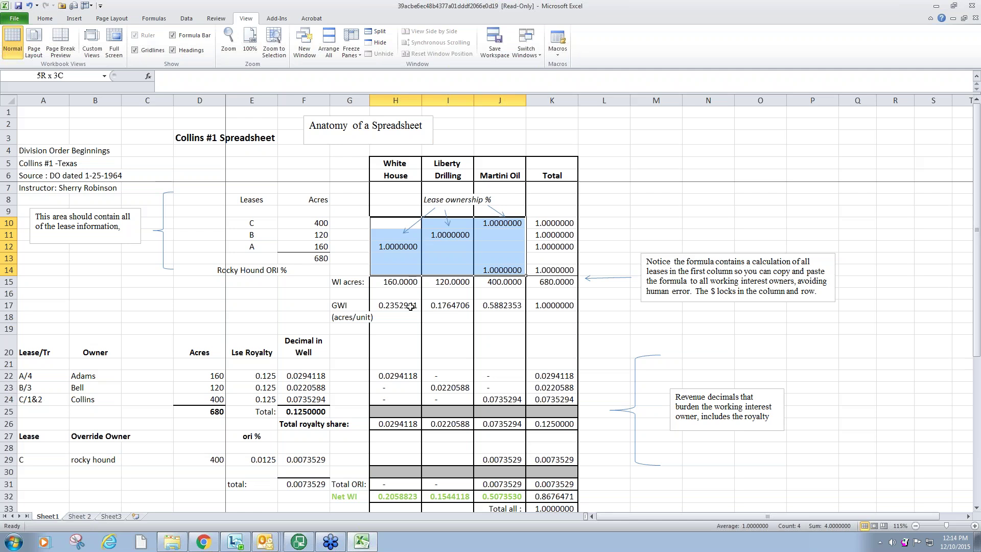
pyautogui.click(384, 283)
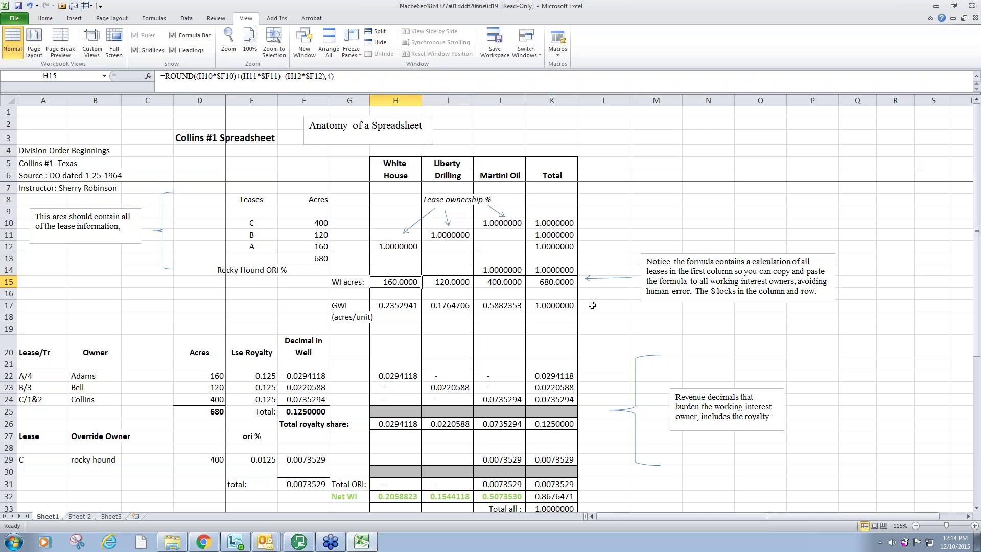
# Set the lease A ownership to .75 for White House in H12 and .25 for Liberty Drilling in I12
pyautogui.click(389, 245)
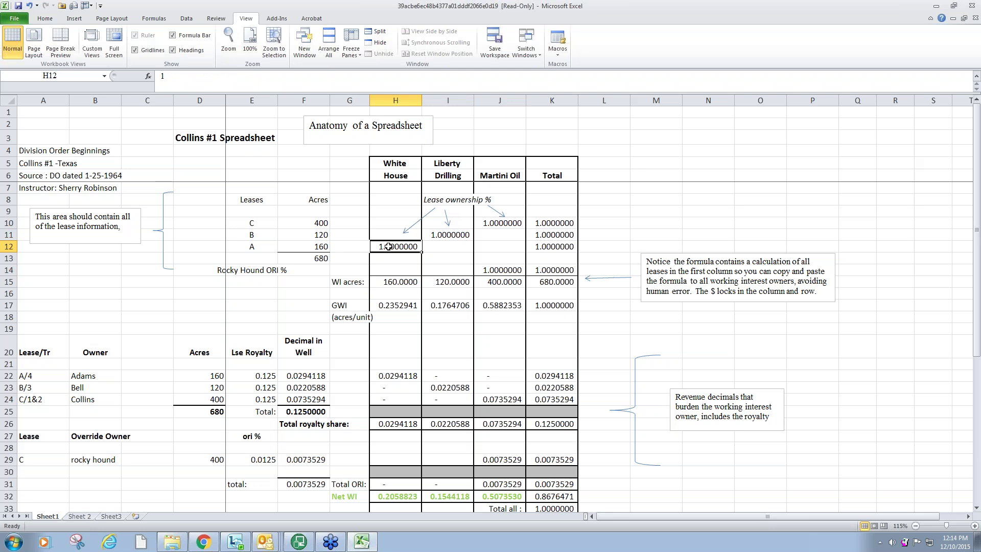
pyautogui.write('.7')
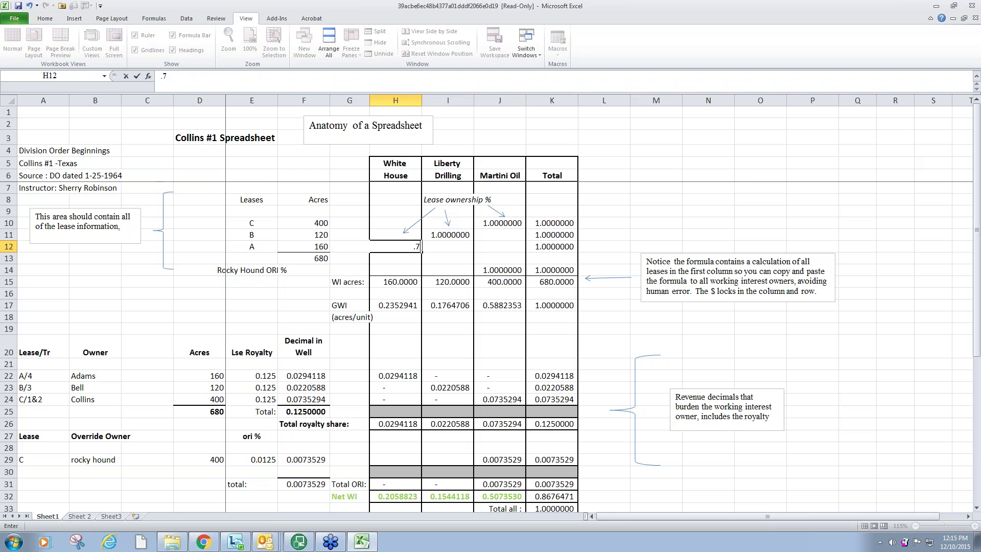
pyautogui.write('5')
pyautogui.press('Return')
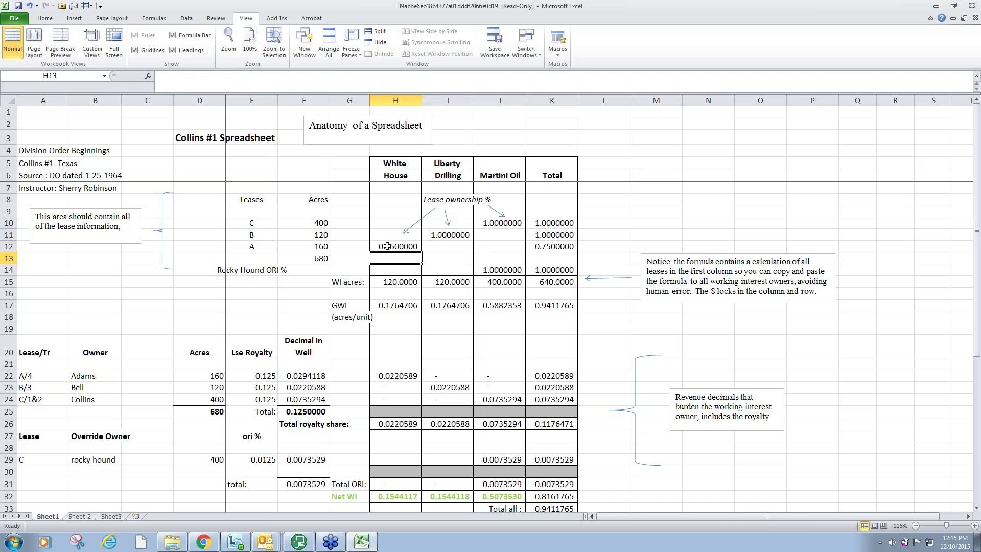
pyautogui.click(447, 248)
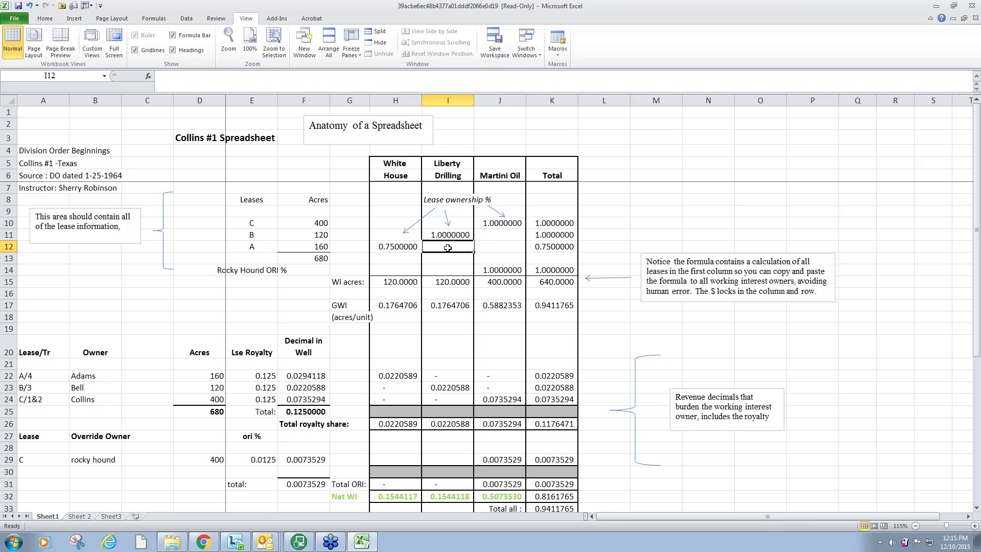
pyautogui.write('.25')
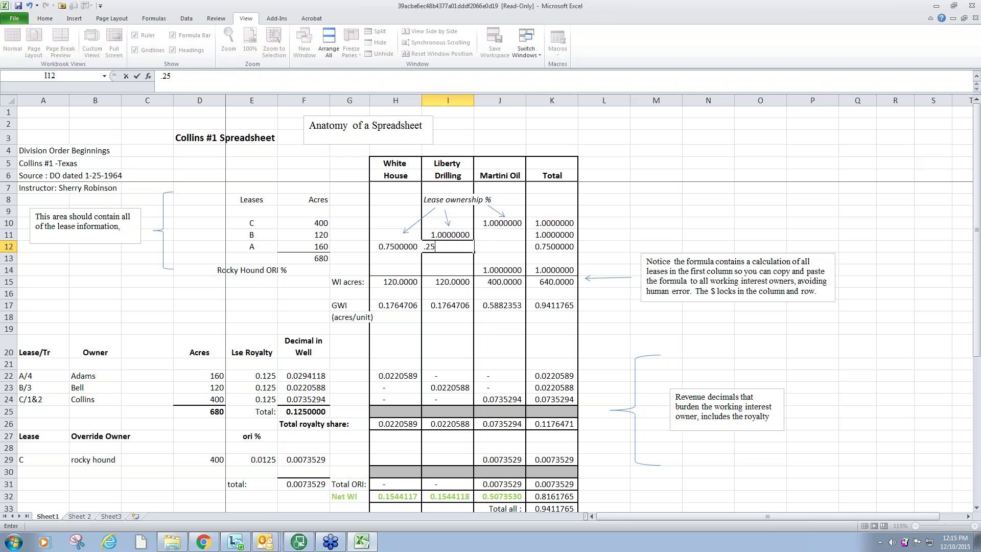
pyautogui.press('Return')
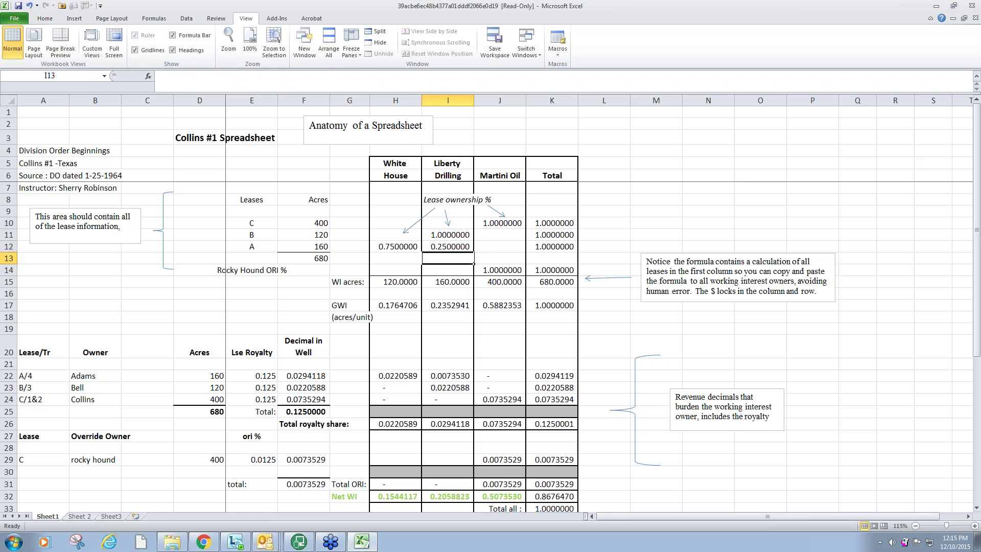
# Check the recalculated GWI, royalty and Net WI cells for White House and Liberty Drilling against the lease A ownership split
pyautogui.click(390, 306)
pyautogui.click(448, 307)
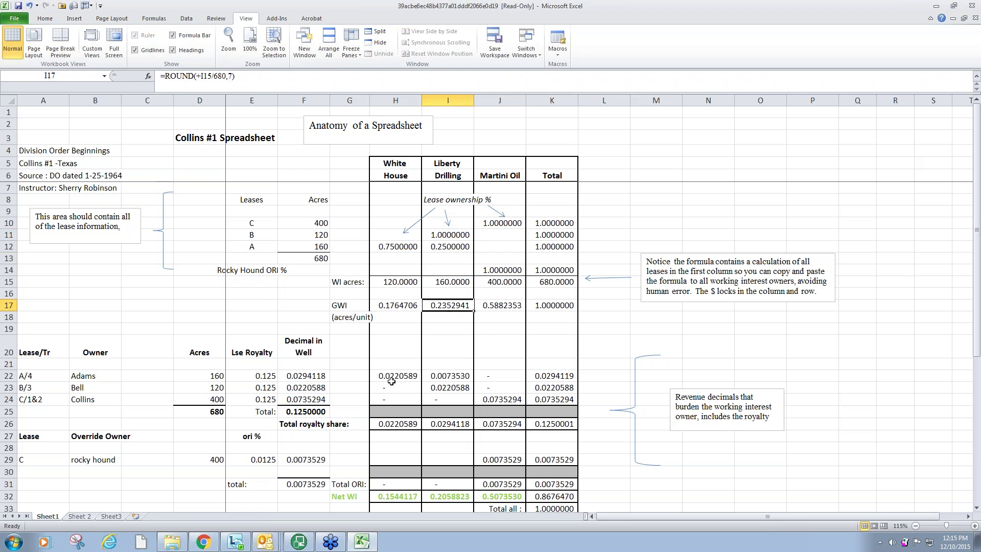
pyautogui.click(444, 379)
pyautogui.click(452, 387)
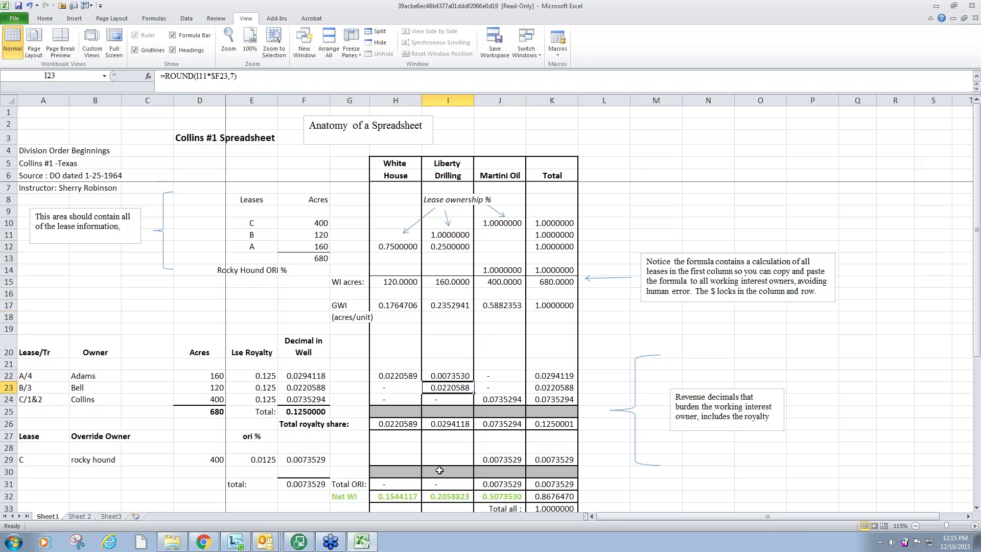
pyautogui.moveTo(396, 499); pyautogui.dragTo(455, 497)
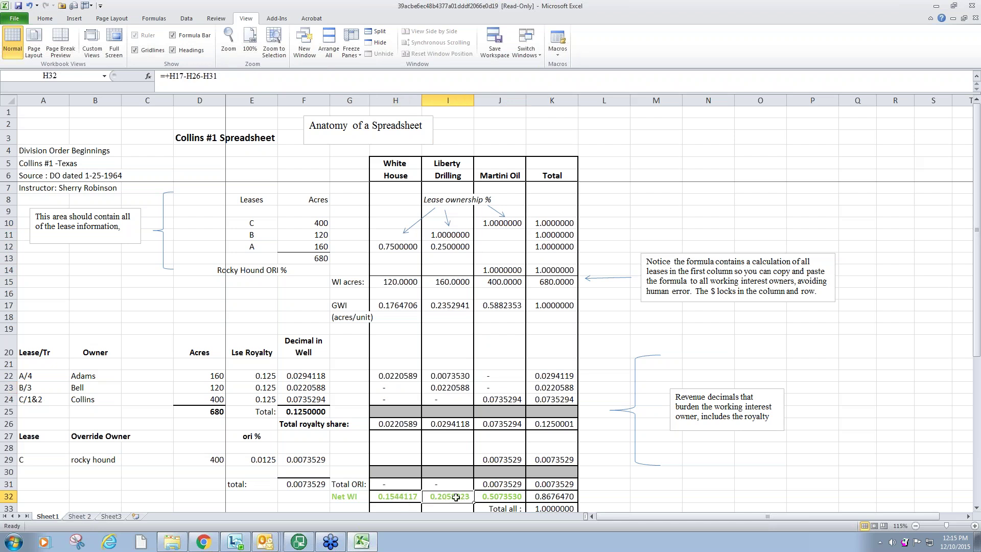
pyautogui.click(455, 497)
pyautogui.click(399, 248)
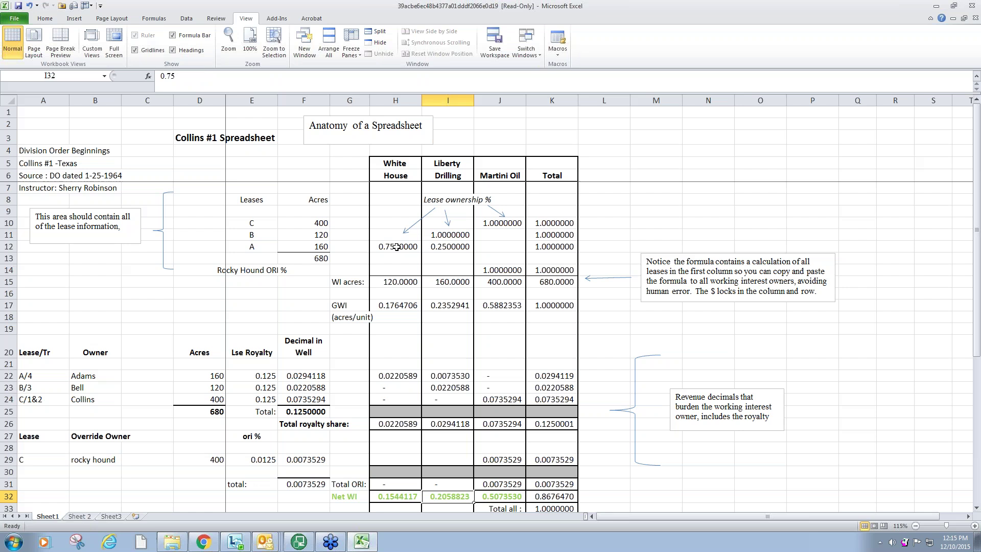
pyautogui.click(448, 246)
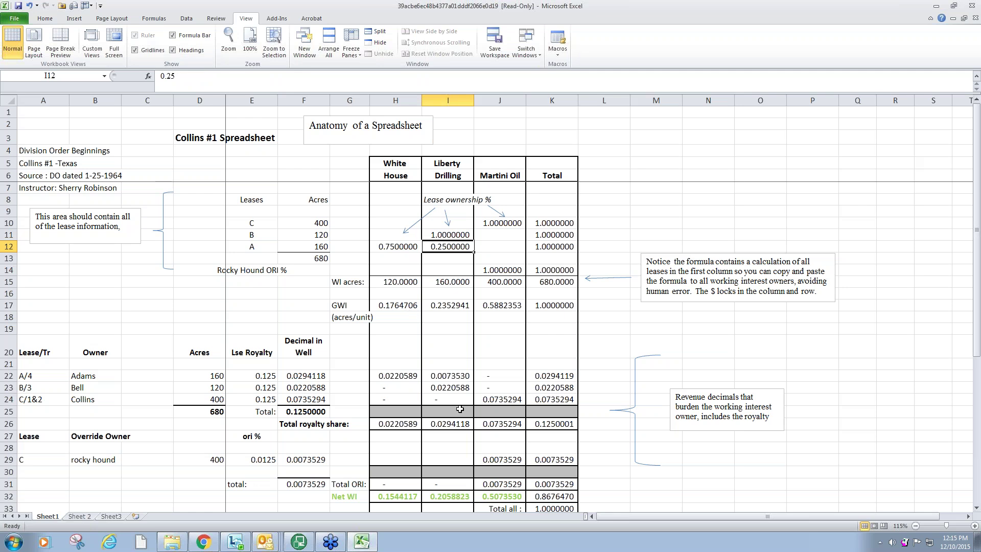
pyautogui.click(391, 389)
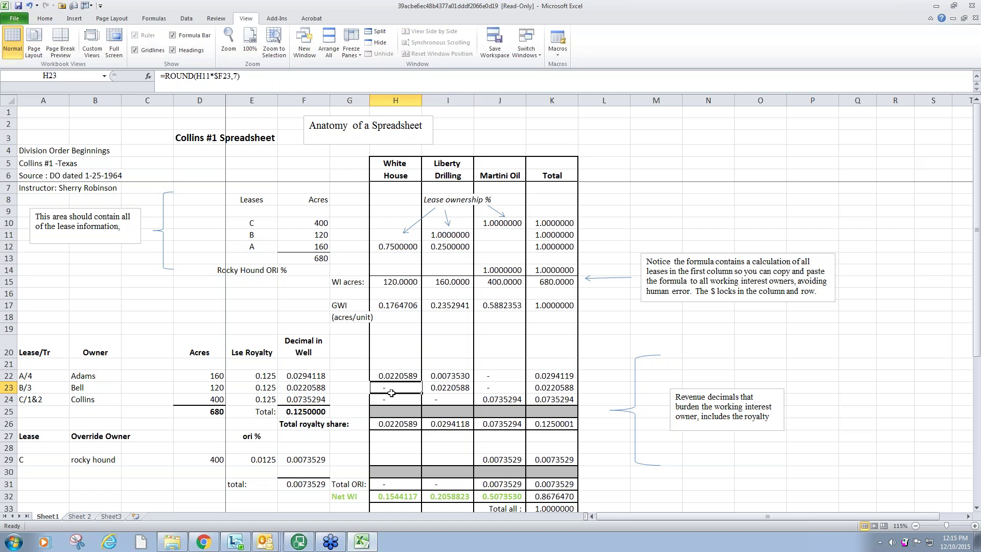
# Examine the total and leasehold net rows below Net WI, continuing down to row 42
pyautogui.press('Down')
pyautogui.press('Down')
pyautogui.press('Down')
pyautogui.press('Down')
pyautogui.press('Down')
pyautogui.press('Down')
pyautogui.press('Down')
pyautogui.press('Down')
pyautogui.press('Down')
pyautogui.press('Down')
pyautogui.press('Down')
pyautogui.press('Down')
pyautogui.press('Down')
pyautogui.press('Down')
pyautogui.press('Down')
pyautogui.press('Down')
pyautogui.press('Down')
pyautogui.press('Down')
pyautogui.press('Down')
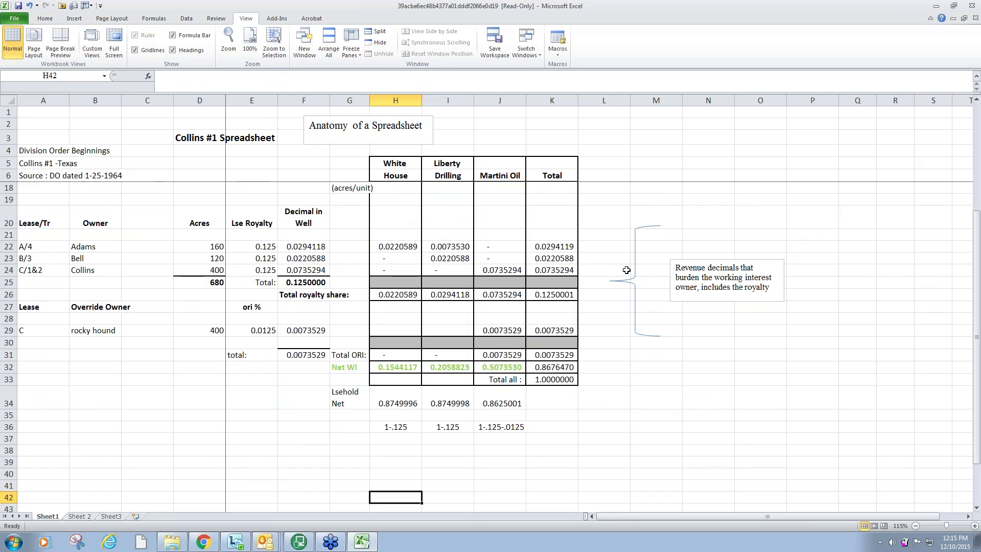
pyautogui.click(606, 135)
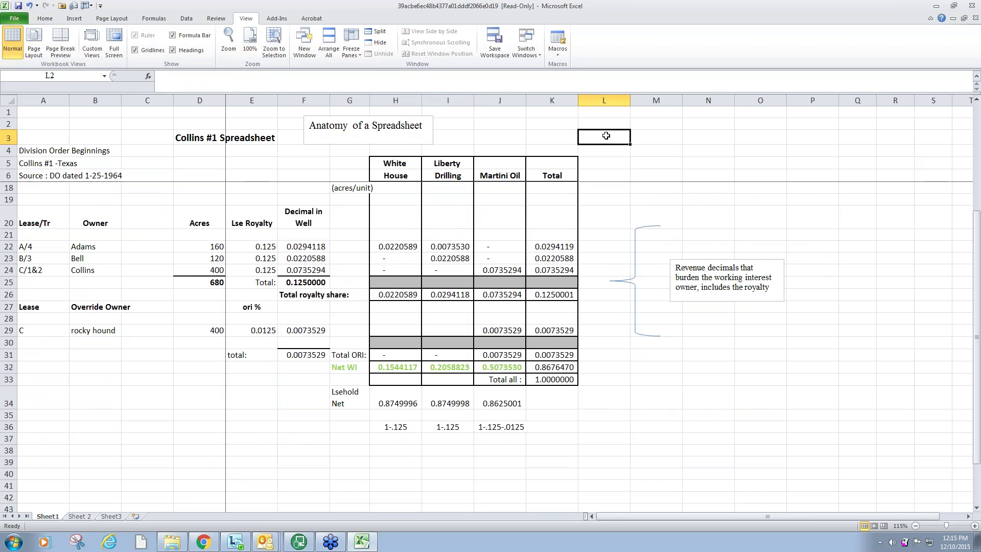
pyautogui.press('Up')
pyautogui.press('Up')
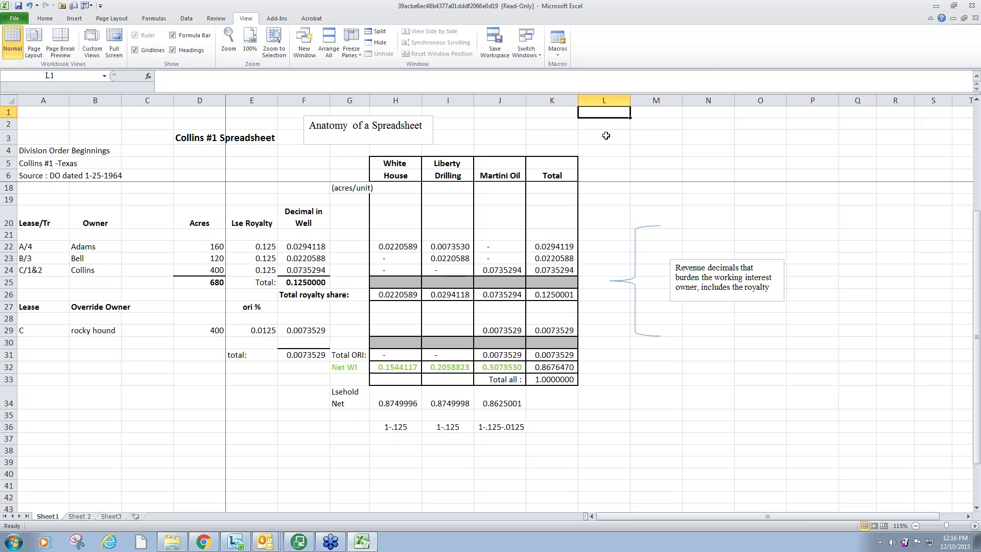
pyautogui.press('Down')
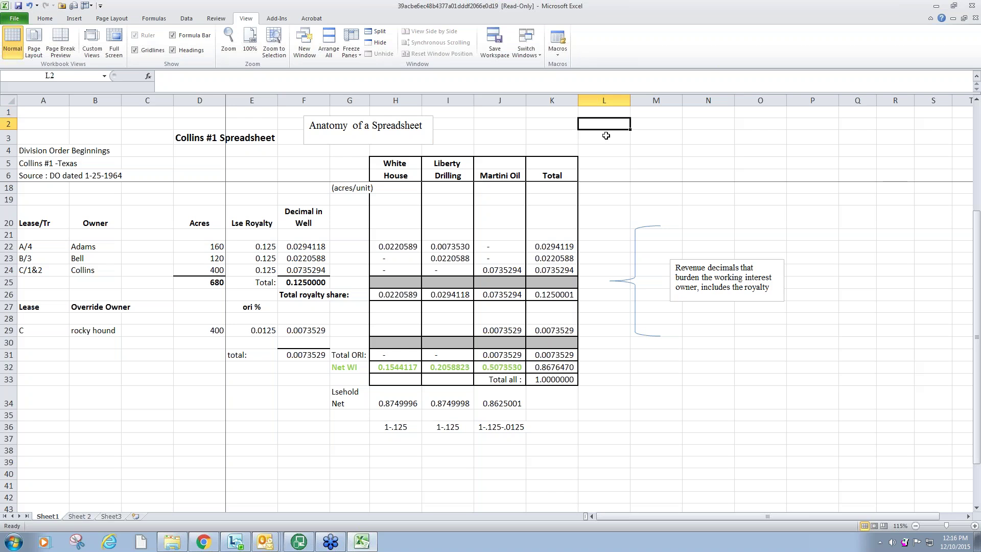
pyautogui.press('Down')
pyautogui.press('Down')
pyautogui.press('Up')
pyautogui.press('Up')
pyautogui.press('Up')
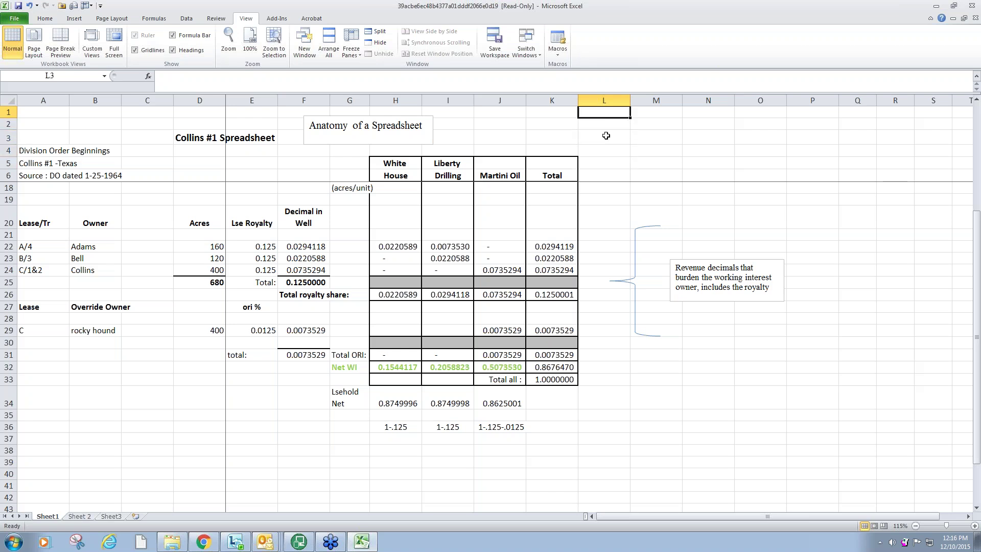
# Set the lease royalty for tract B/3 in E23 to .1875
pyautogui.press('Down')
pyautogui.press('Down')
pyautogui.press('Down')
pyautogui.press('Down')
pyautogui.press('Down')
pyautogui.press('Down')
pyautogui.press('Down')
pyautogui.press('Down')
pyautogui.press('Down')
pyautogui.press('Down')
pyautogui.press('Down')
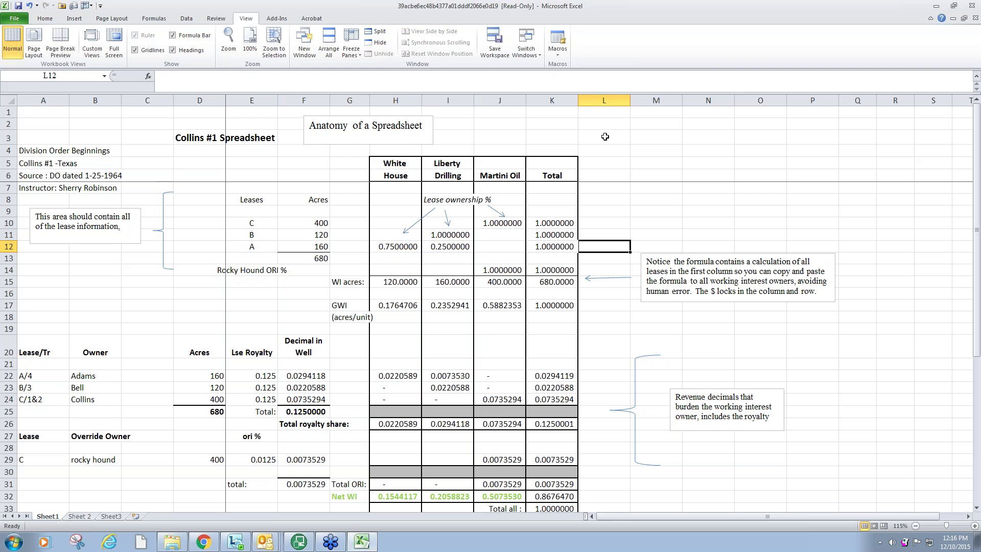
pyautogui.click(261, 387)
pyautogui.write('.1875')
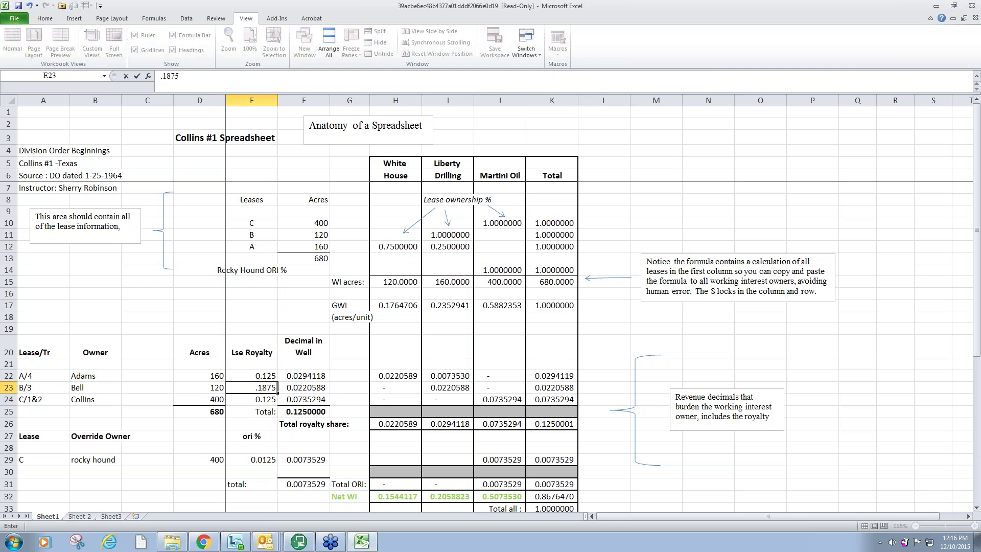
pyautogui.press('Return')
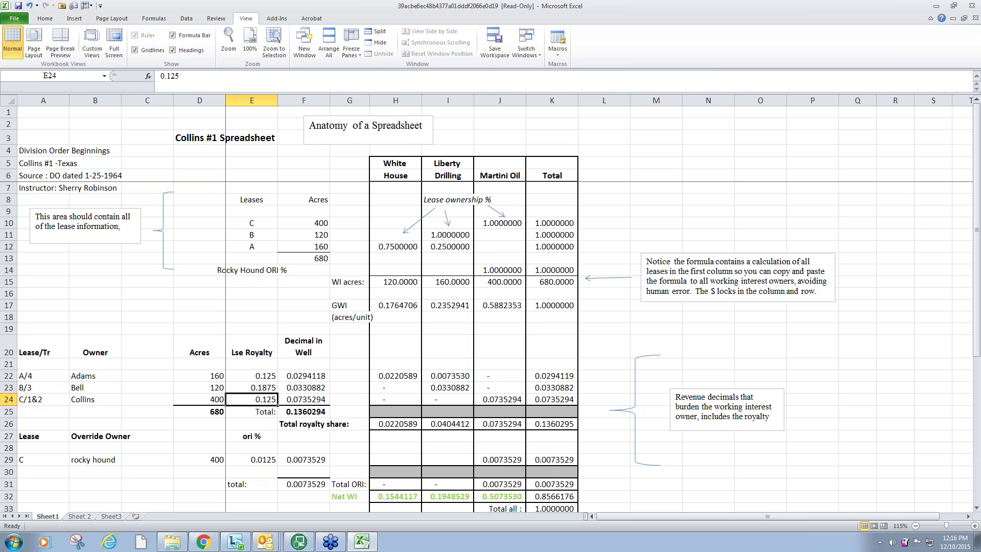
# Check Liberty Drilling's recalculated B/3 royalty share in I23 and its Net WI in I32
pyautogui.click(453, 387)
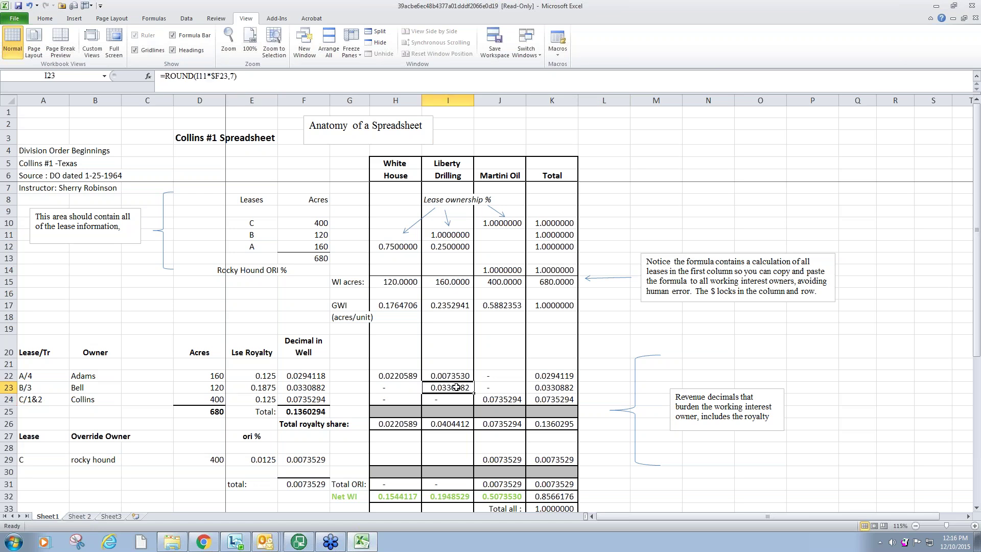
pyautogui.click(455, 497)
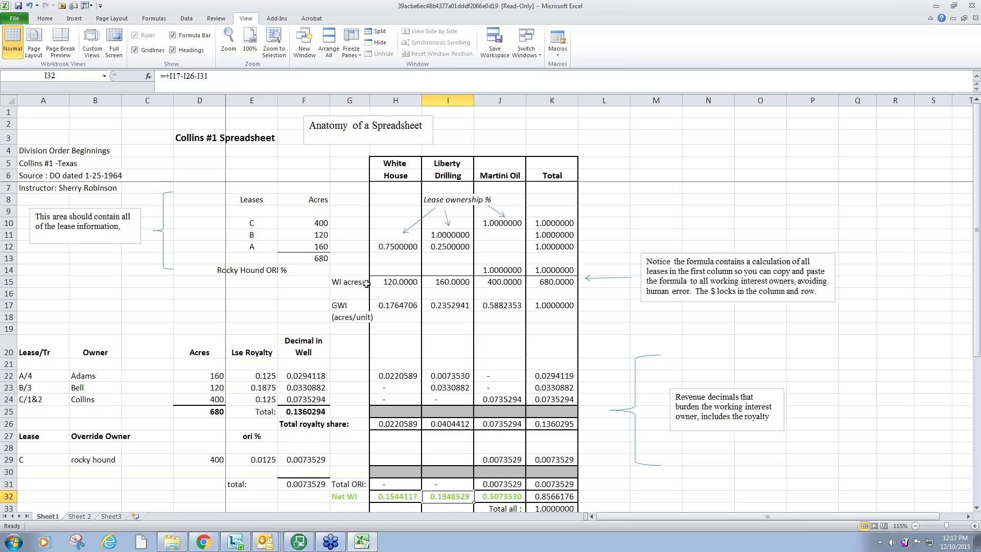
pyautogui.click(283, 314)
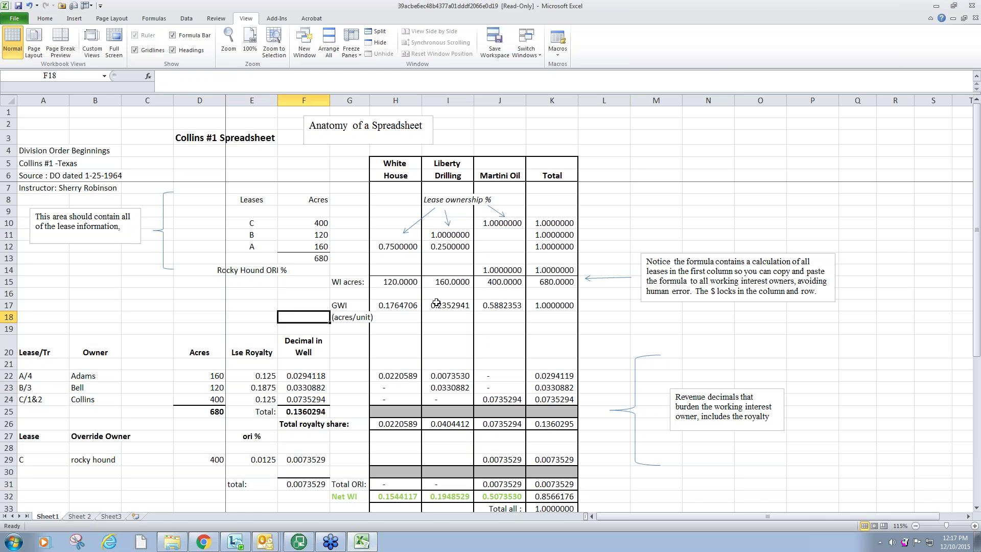
pyautogui.click(611, 345)
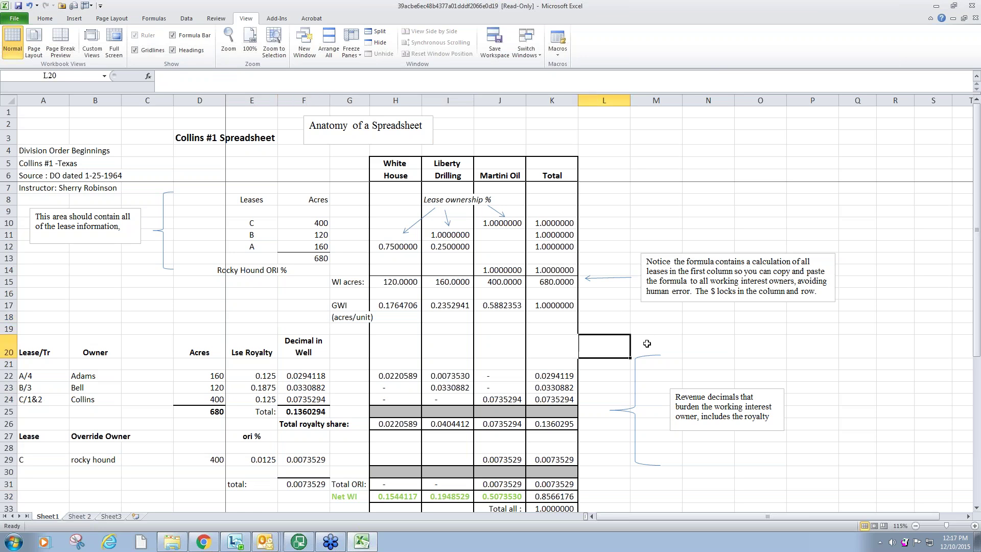
# Examine the Total all and leasehold net figures under the Net WI row after the B/3 royalty change
pyautogui.click(594, 496)
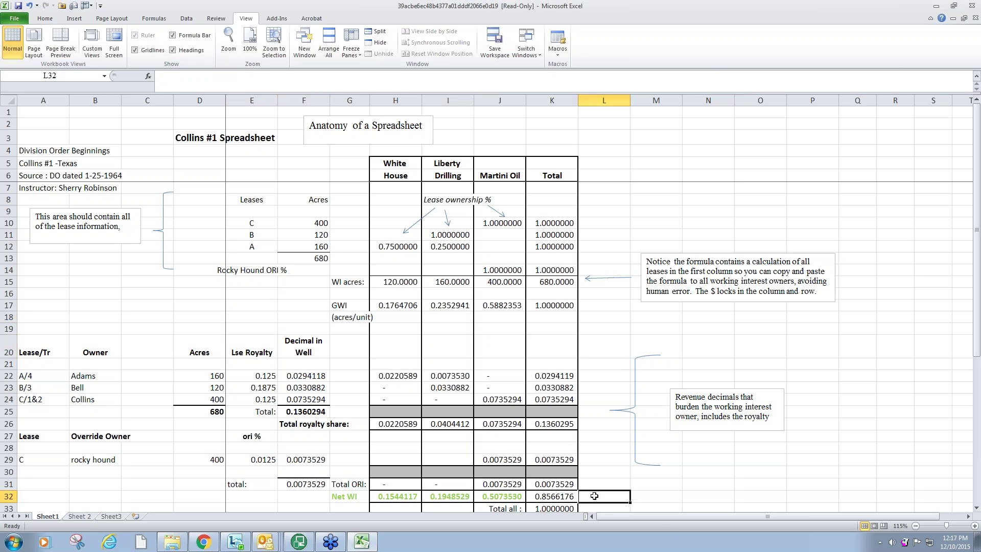
pyautogui.press('Down')
pyautogui.press('Down')
pyautogui.press('Down')
pyautogui.press('Down')
pyautogui.press('Down')
pyautogui.press('Down')
pyautogui.press('Down')
pyautogui.press('Down')
pyautogui.press('Down')
pyautogui.press('Down')
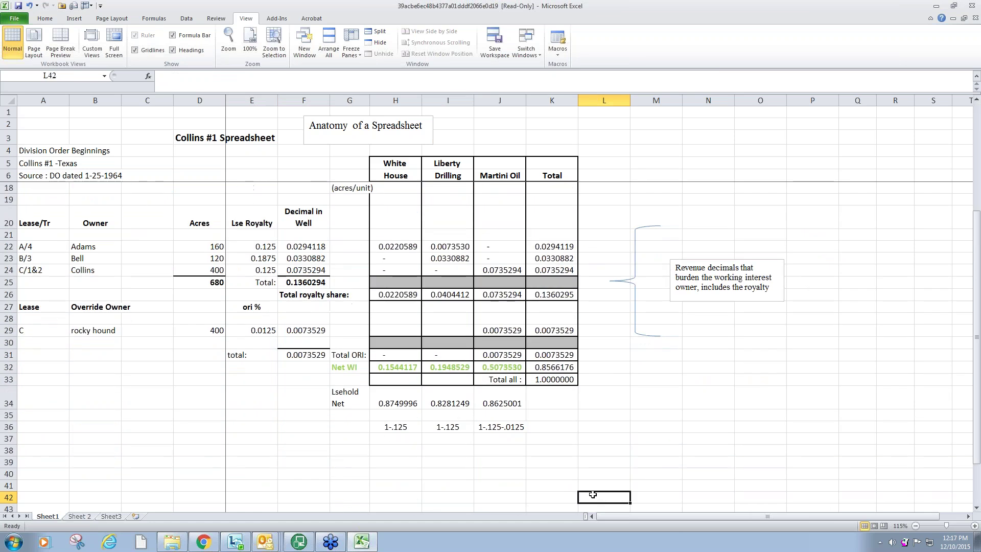